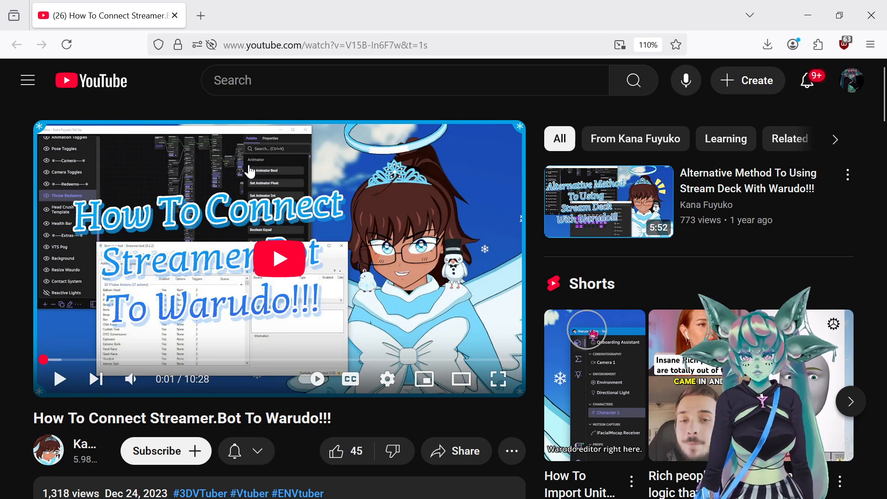
# - Copy the CPHInline WebsocketSend code block from the 'How To Connect Streamer.Bot To Warudo!!!' video description
pyautogui.scroll(-7, 241, 169)
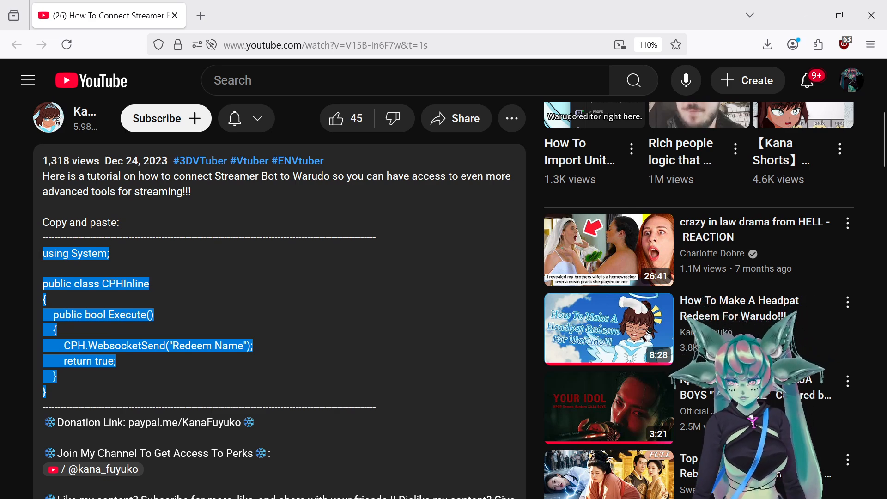
pyautogui.rightClick(67, 258)
pyautogui.click(91, 272)
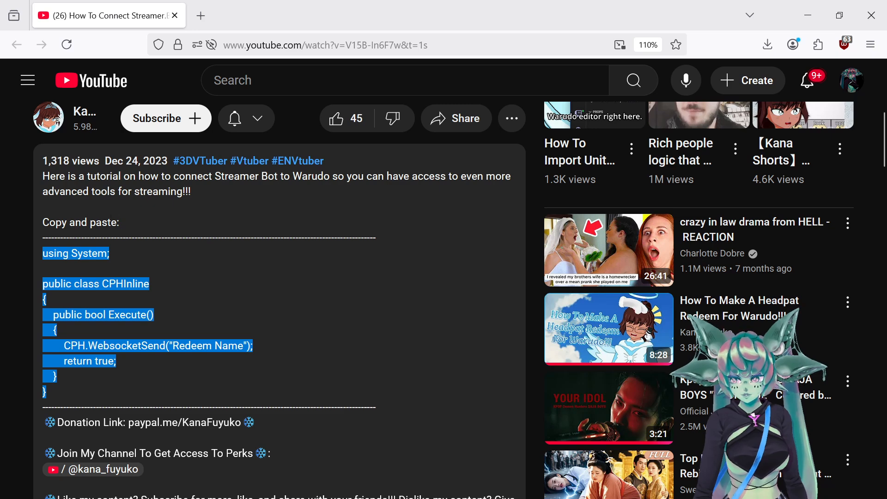
# - Minimize the browser and bring the Streamer.bot window up on screen
pyautogui.click(802, 20)
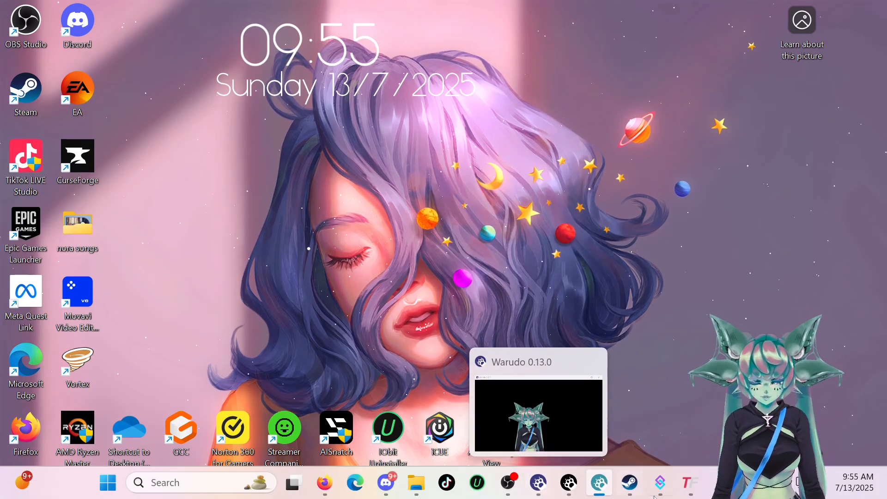
pyautogui.click(672, 489)
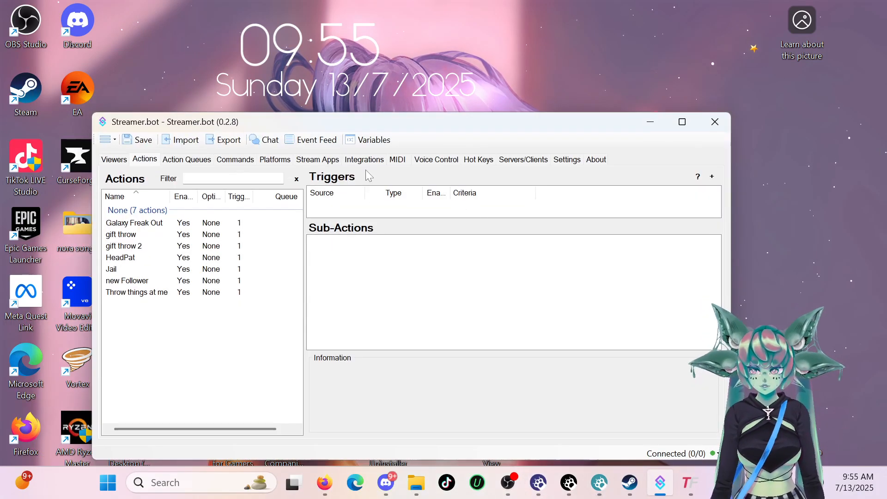
pyautogui.moveTo(380, 123); pyautogui.dragTo(393, 72)
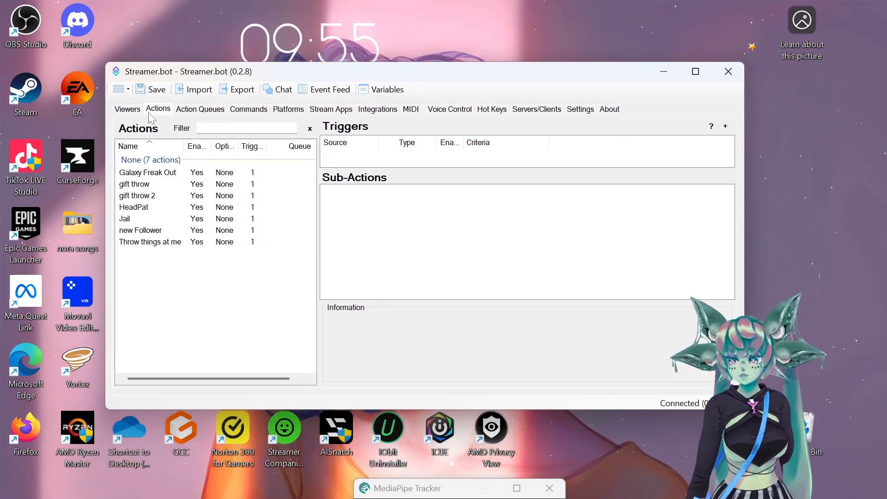
# - Add a new action named Birthdaycake to the Actions list
pyautogui.rightClick(149, 282)
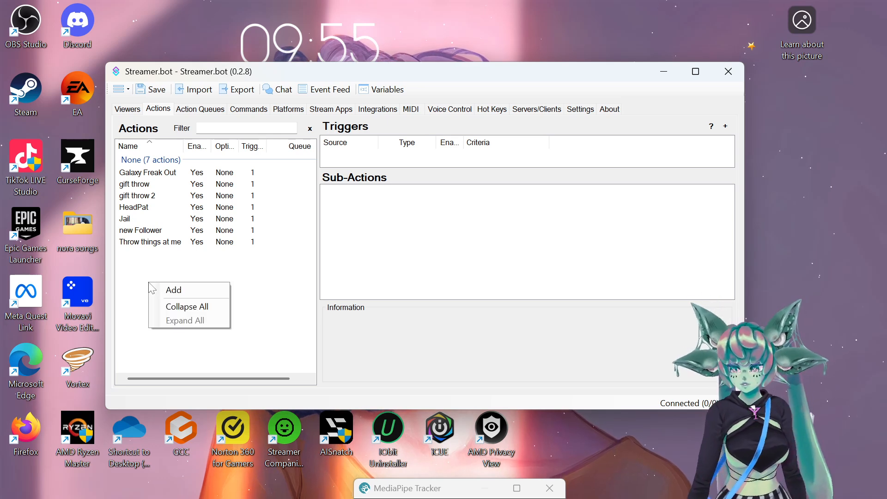
pyautogui.click(174, 291)
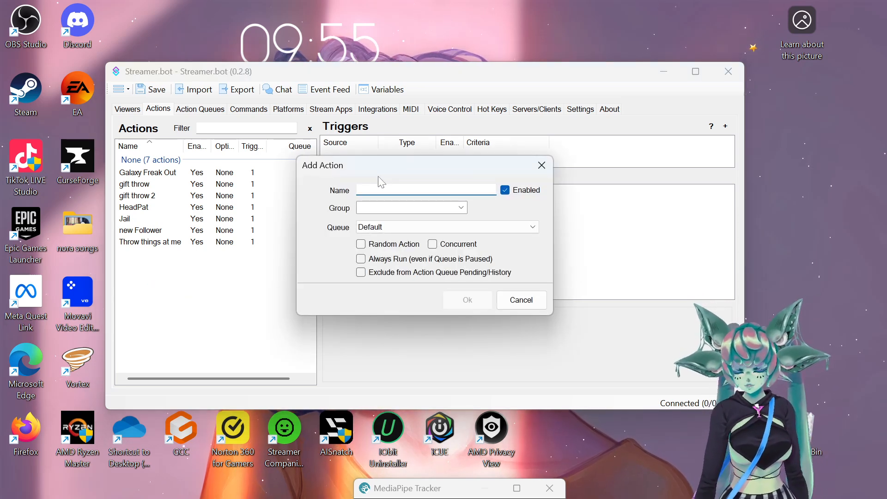
pyautogui.write('Birthdaycake')
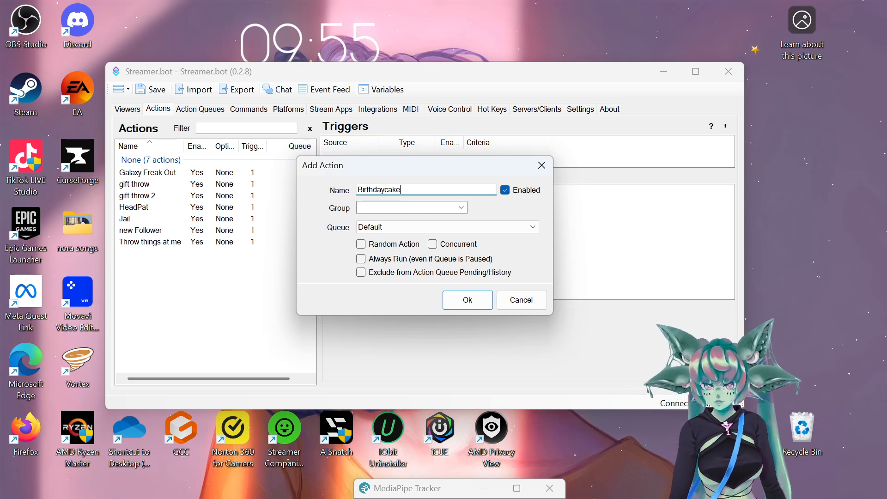
pyautogui.click(469, 304)
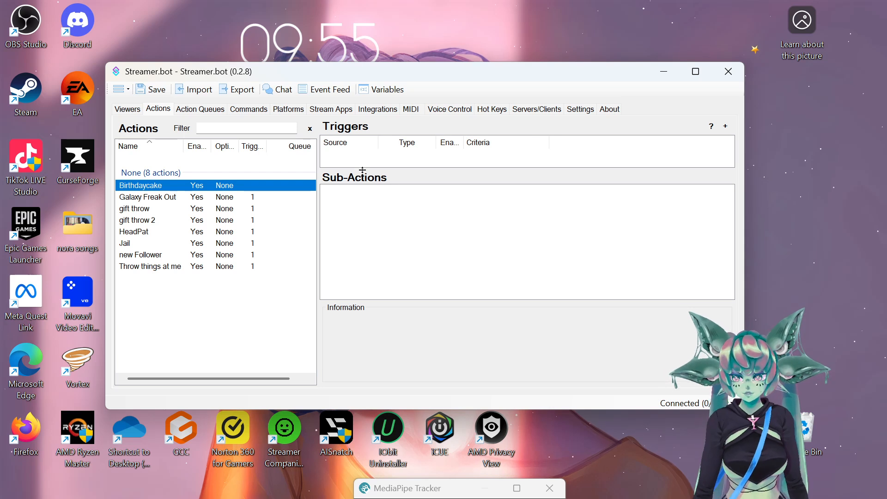
pyautogui.click(411, 162)
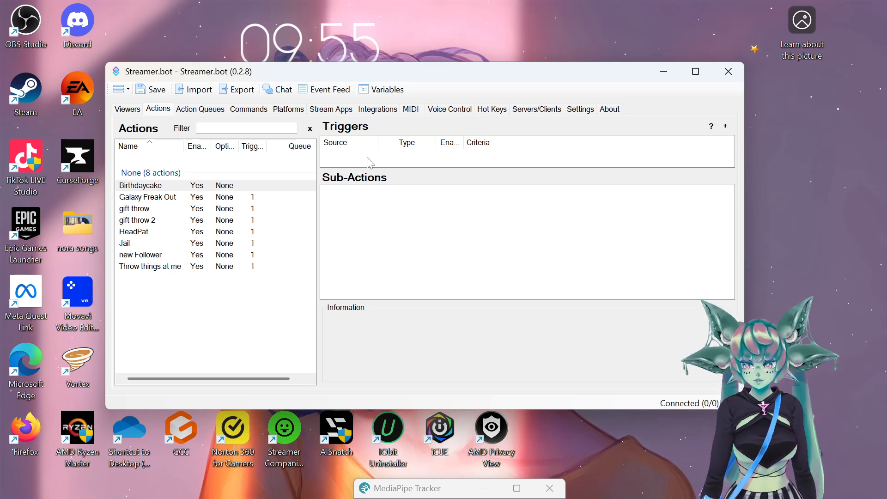
# - Add a Throwing System > Connections > Events Connected trigger to Birthdaycake
pyautogui.rightClick(386, 160)
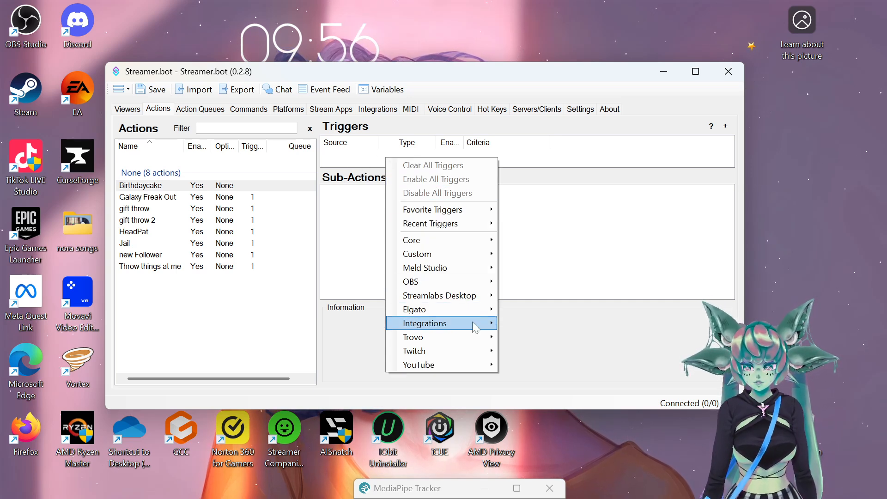
pyautogui.moveTo(480, 324)
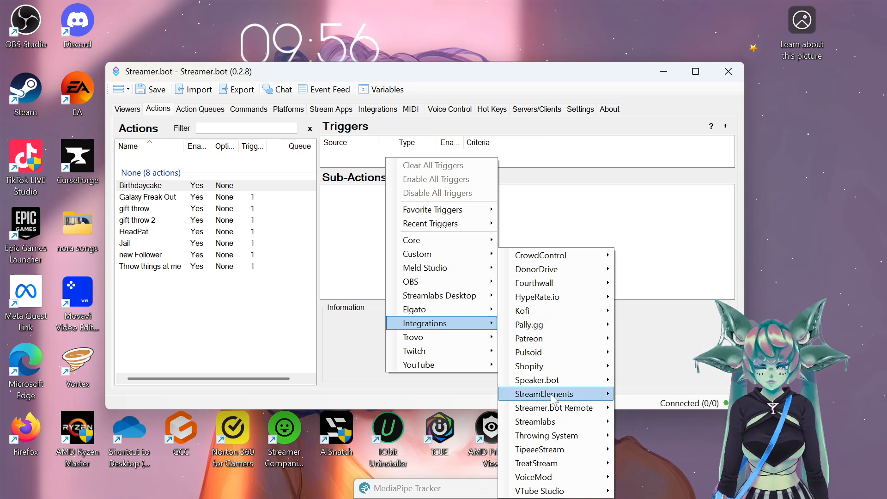
pyautogui.moveTo(575, 449)
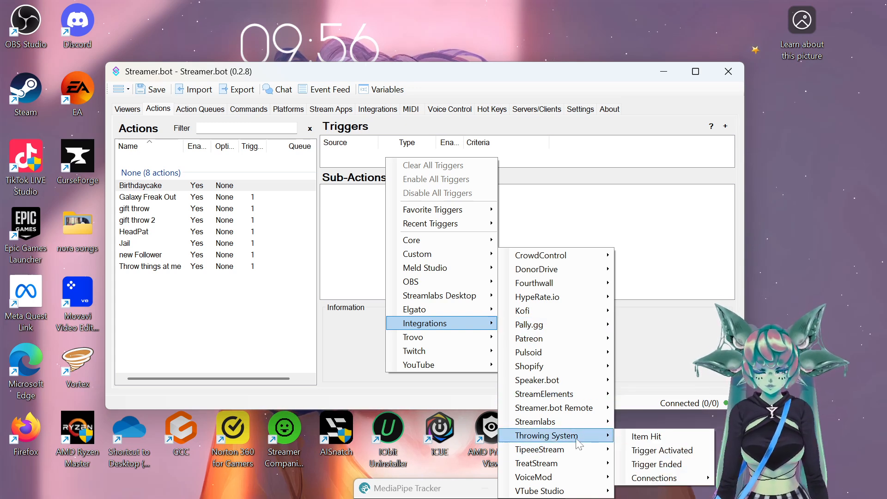
pyautogui.moveTo(677, 479)
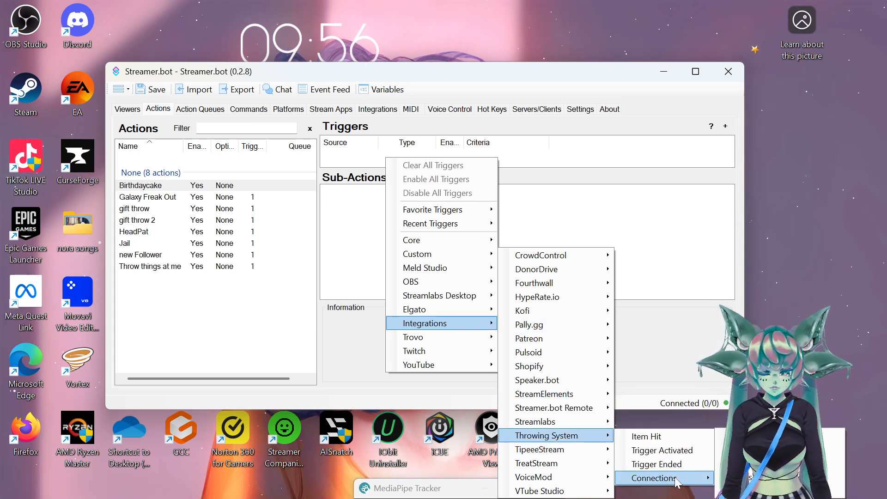
pyautogui.click(781, 448)
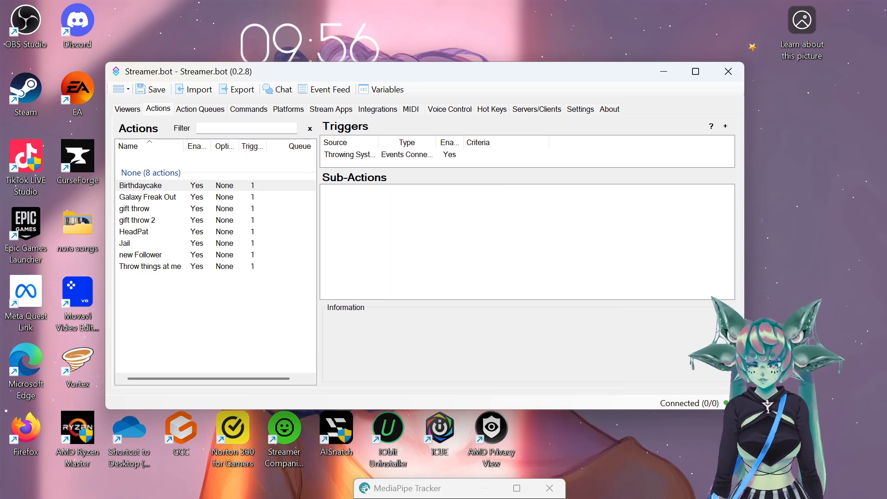
pyautogui.rightClick(342, 158)
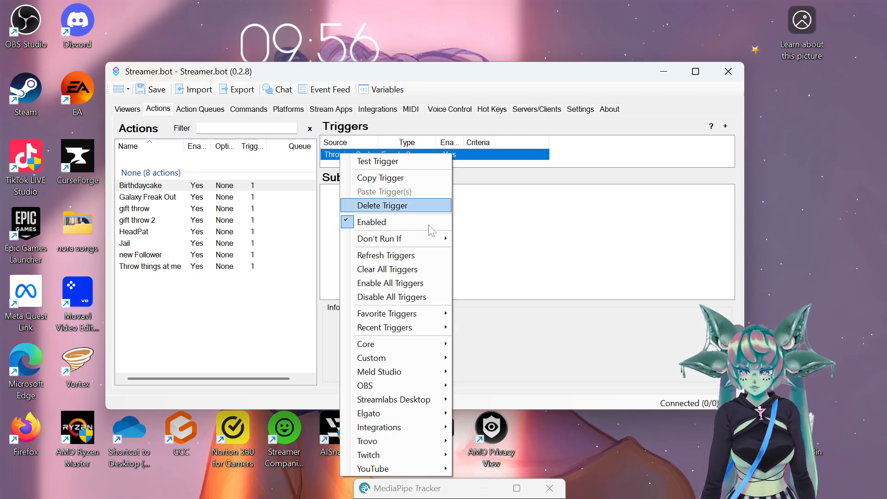
pyautogui.moveTo(415, 427)
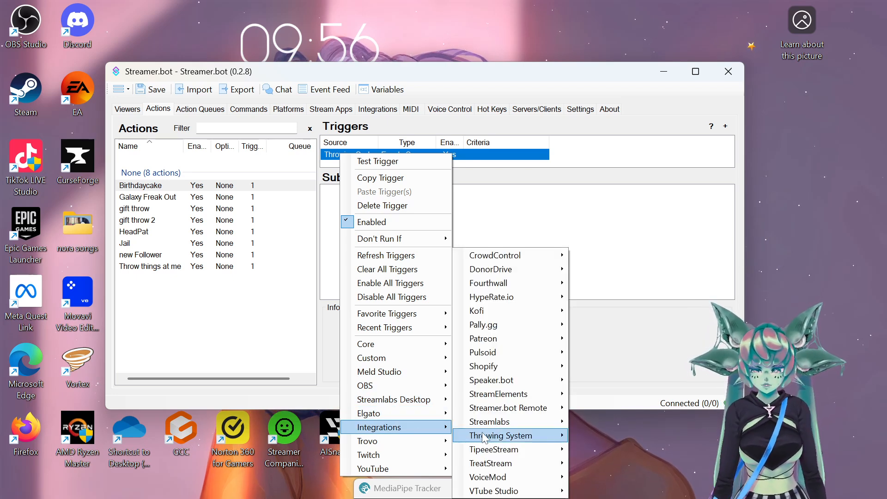
pyautogui.moveTo(484, 437)
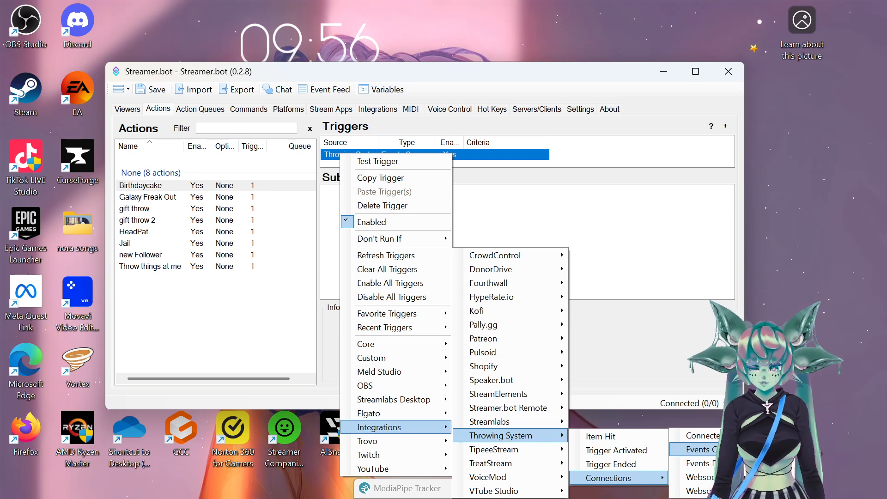
pyautogui.click(619, 225)
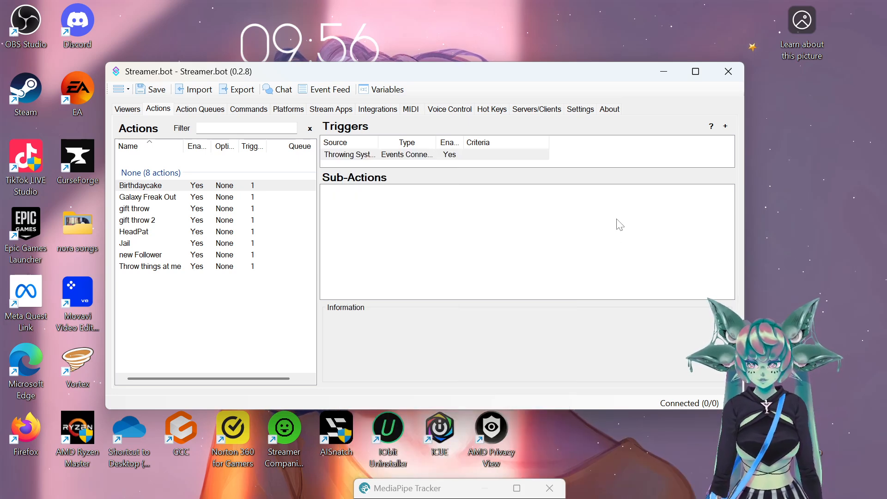
# - Add an Execute C# Code sub-action to the Birthdaycake action
pyautogui.rightClick(355, 203)
pyautogui.moveTo(359, 210)
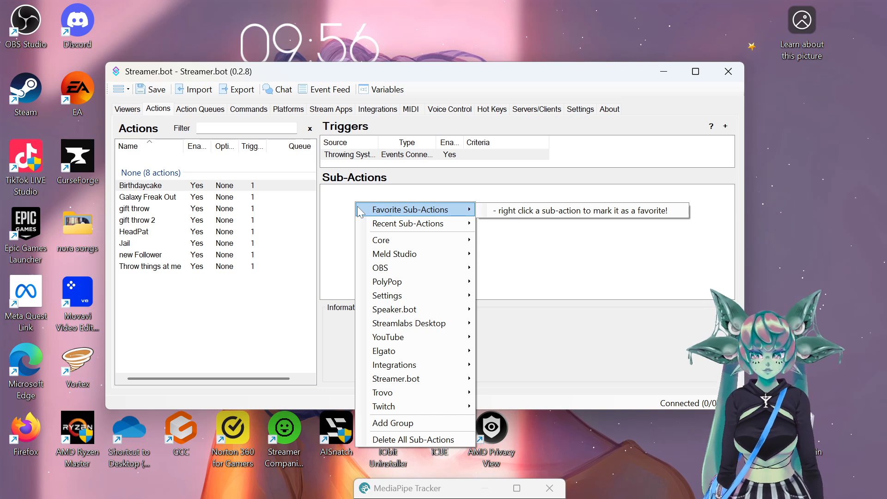
pyautogui.moveTo(368, 244)
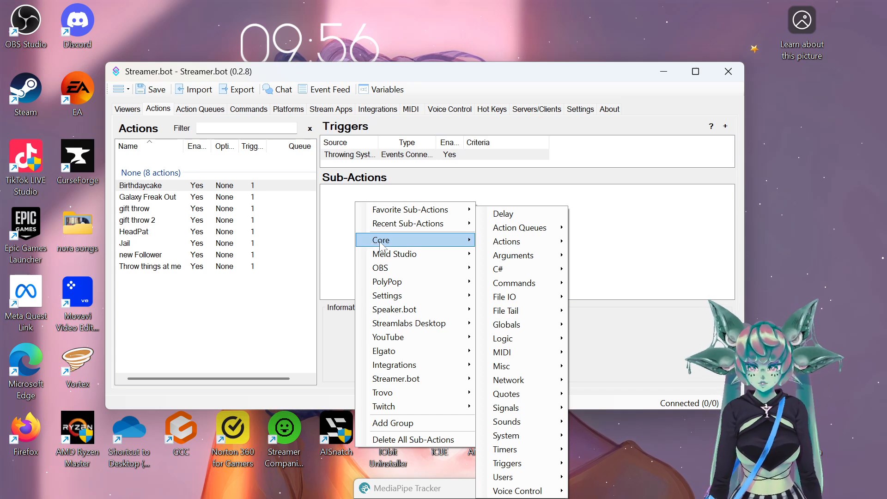
pyautogui.moveTo(522, 276)
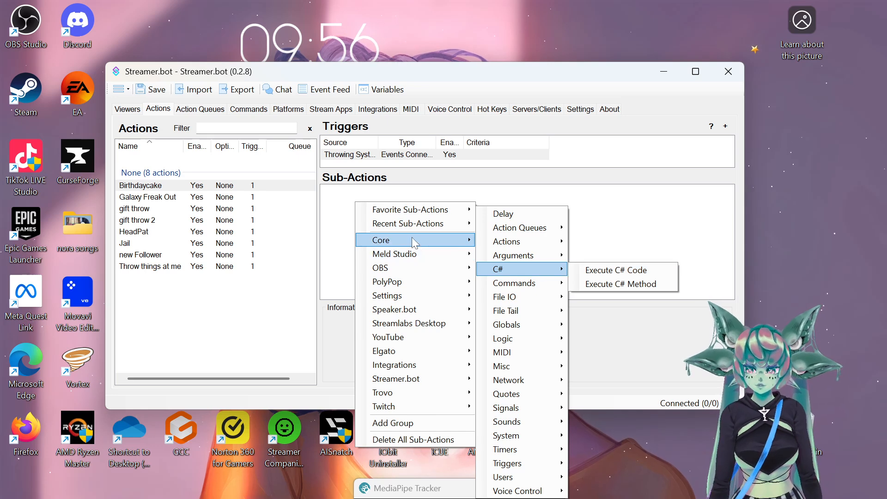
pyautogui.click(616, 270)
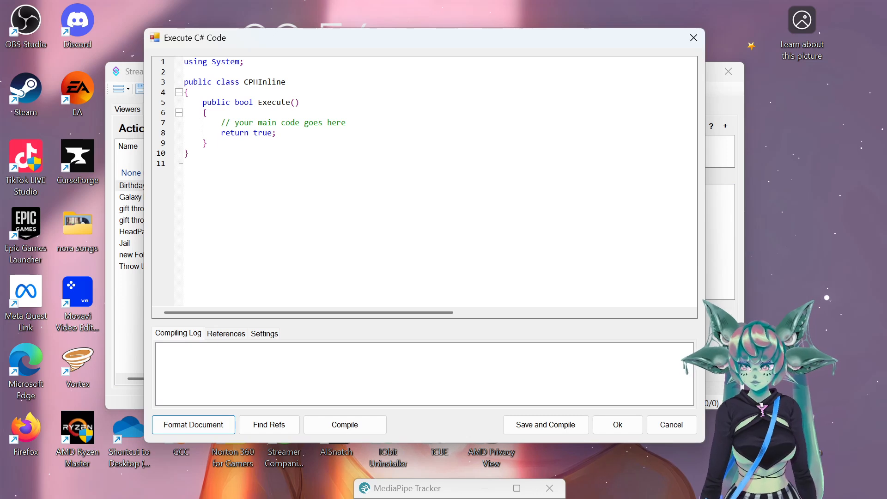
# - Paste the WebsocketSend snippet, change its message to Birthdaycake, and save the code
pyautogui.hotkey('ctrl', 'a')
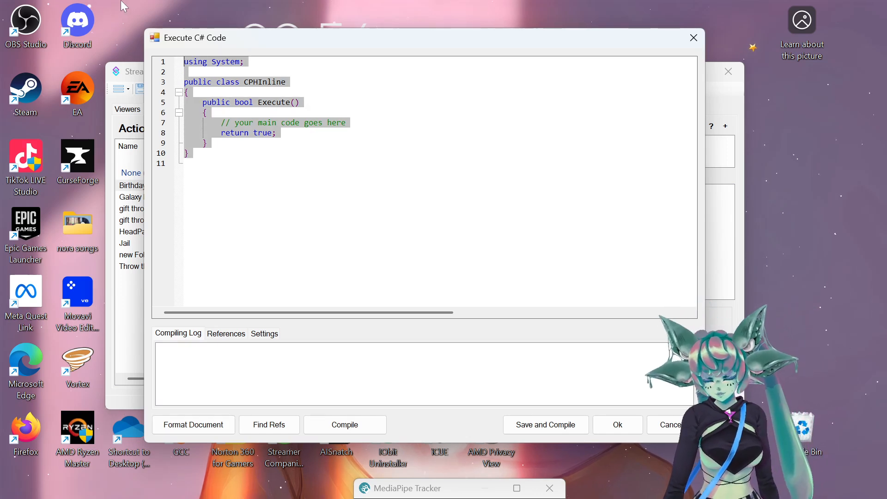
pyautogui.write('using System;  public class CPHInline {     public bool Execute()     {         CPH.WebsocketSend("Redeem Name");         return true;     } }')
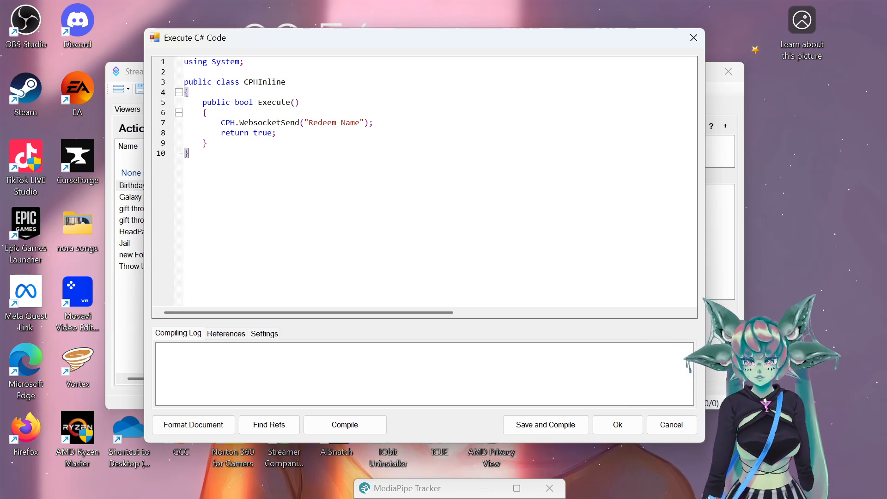
pyautogui.click(359, 123)
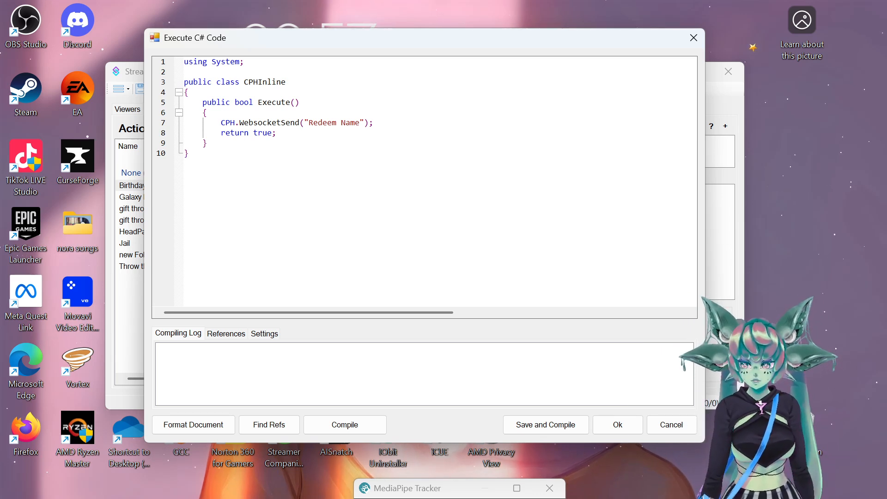
pyautogui.press('BackSpace')
pyautogui.press('BackSpace')
pyautogui.press('BackSpace')
pyautogui.press('BackSpace')
pyautogui.press('BackSpace')
pyautogui.press('BackSpace')
pyautogui.press('BackSpace')
pyautogui.press('BackSpace')
pyautogui.press('BackSpace')
pyautogui.press('BackSpace')
pyautogui.press('BackSpace')
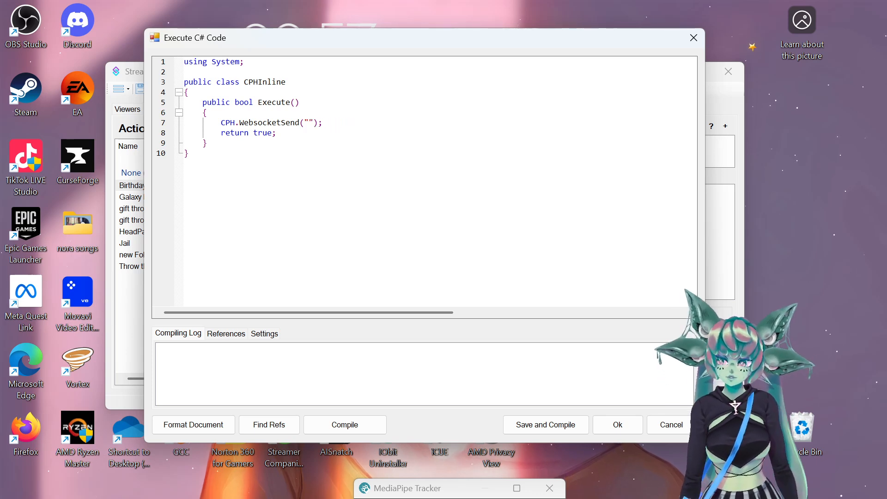
pyautogui.moveTo(433, 43); pyautogui.dragTo(606, 53)
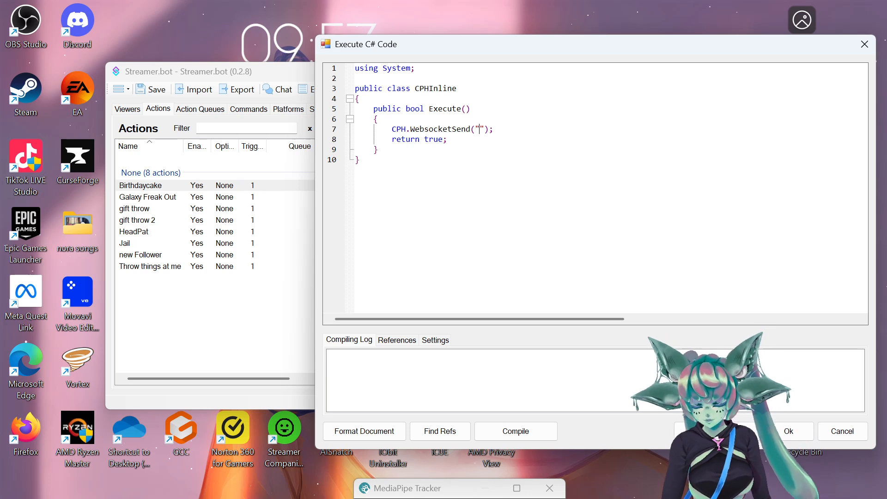
pyautogui.write('B')
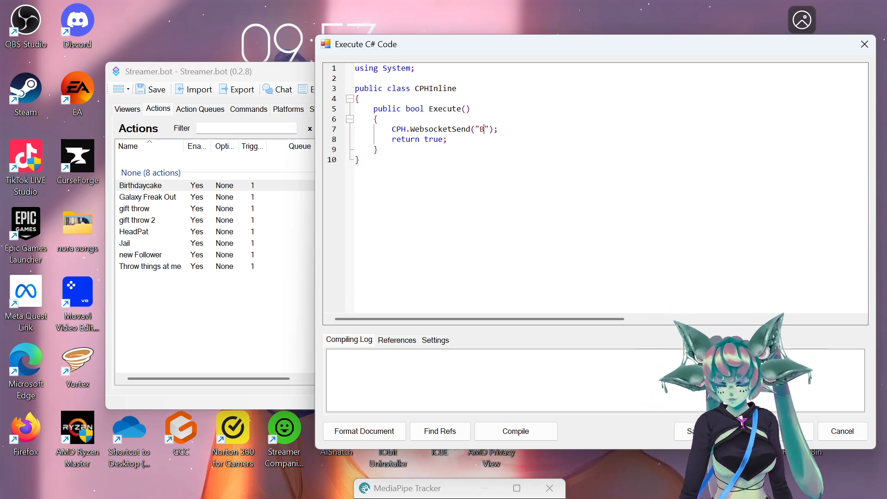
pyautogui.write('irthdaycake')
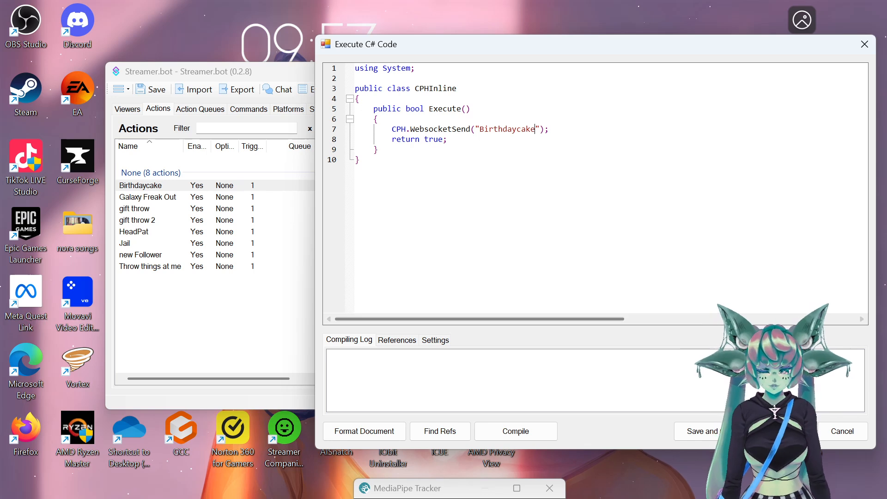
pyautogui.click(698, 431)
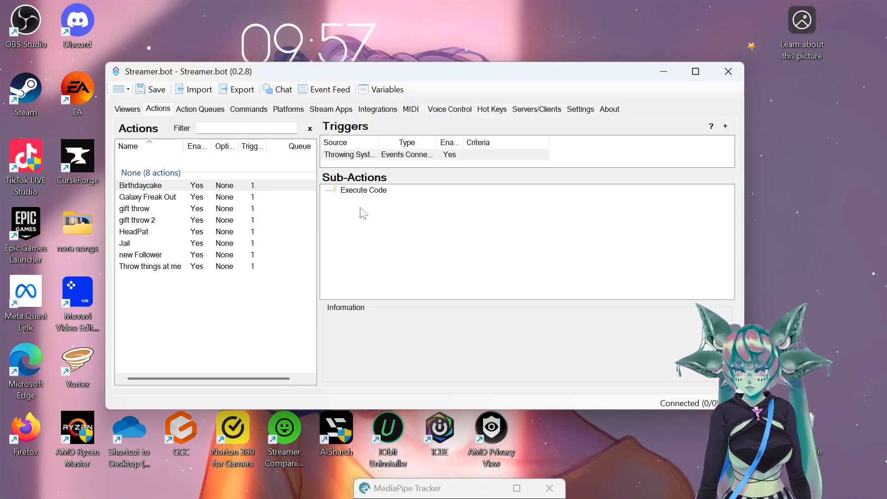
# - Add a Throw Item by Name sub-action throwing Birthdaycake with delay 0.05 and amount 1
pyautogui.rightClick(350, 222)
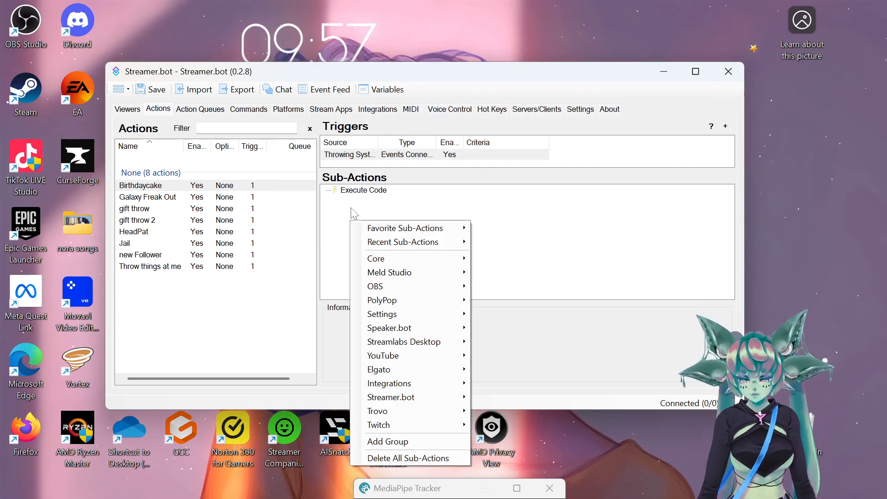
pyautogui.moveTo(437, 382)
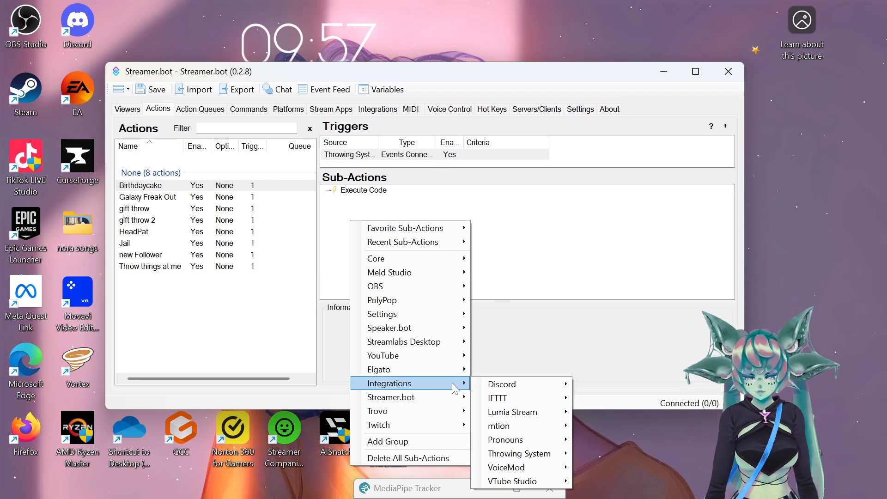
pyautogui.moveTo(560, 456)
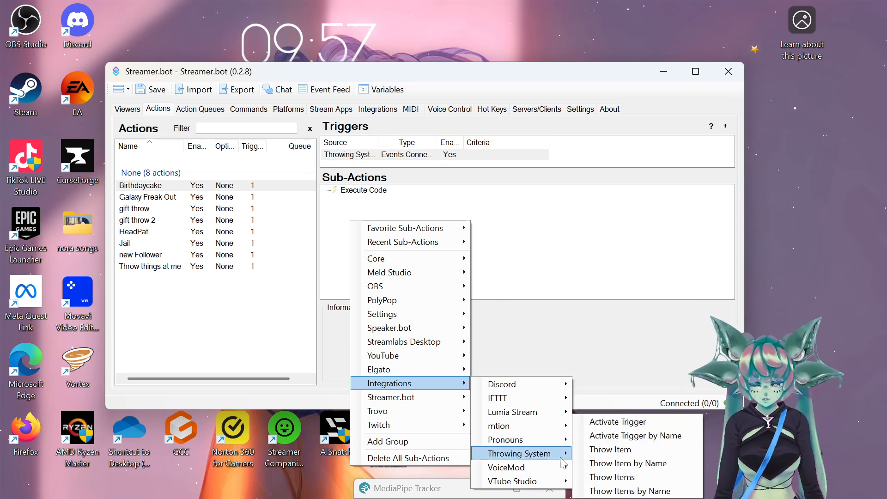
pyautogui.click(638, 465)
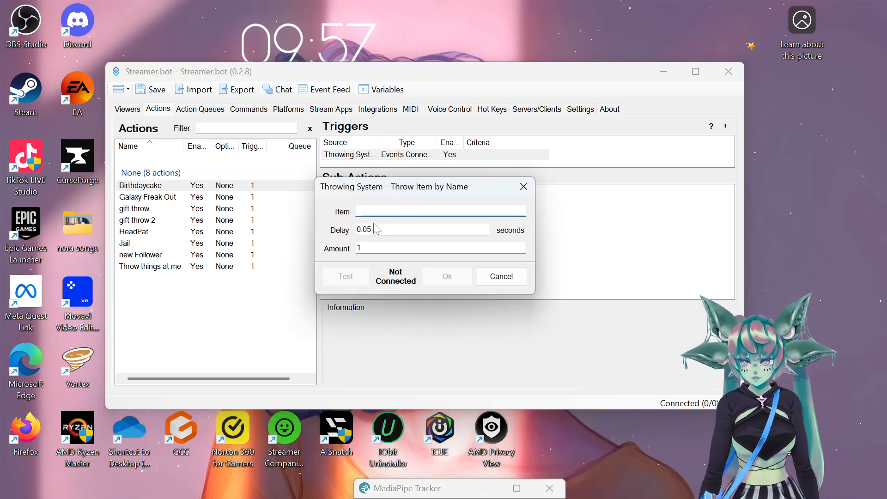
pyautogui.write('Birthdaycake')
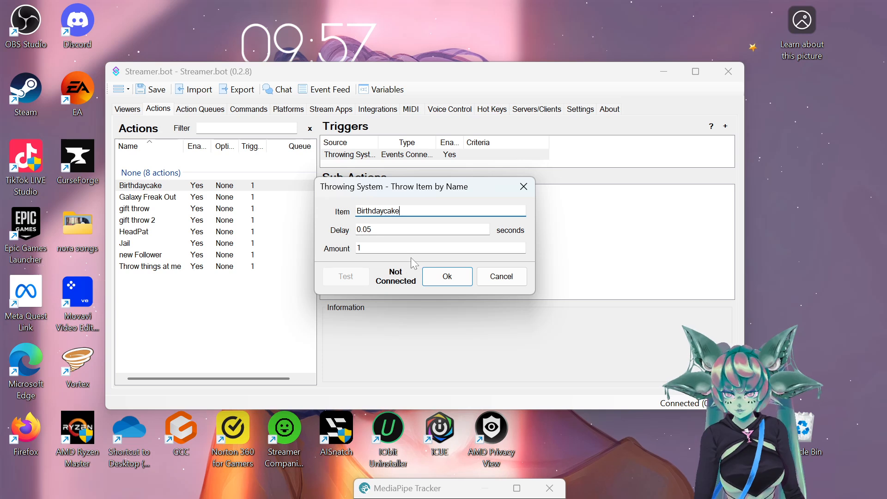
pyautogui.click(446, 278)
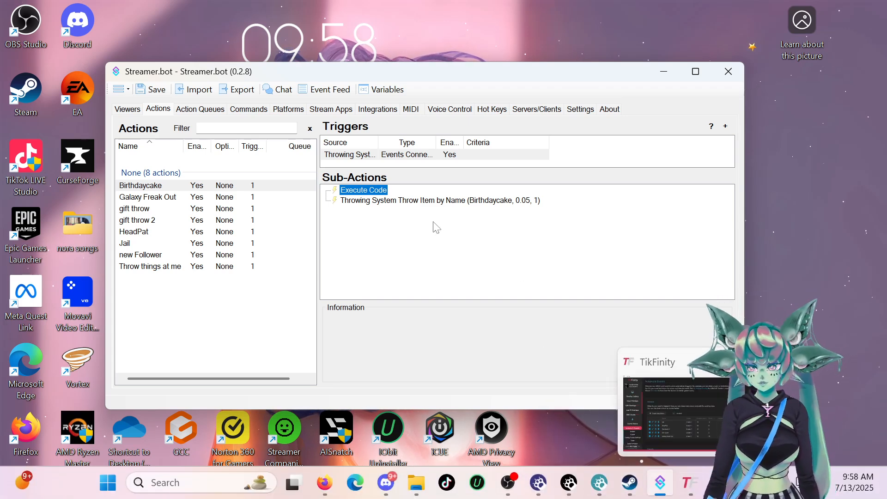
pyautogui.click(432, 245)
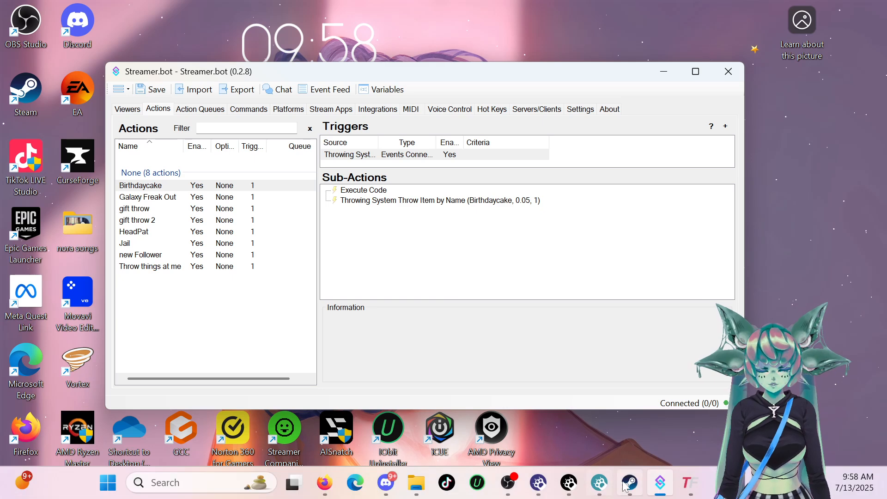
# - In Warudo, find 'on raw' and place an On WebSocket Raw Message node on the blueprint
pyautogui.click(569, 483)
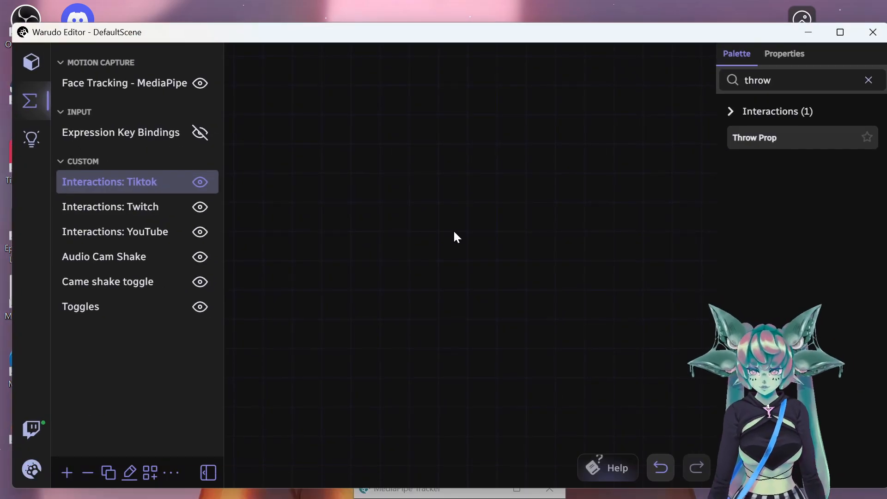
pyautogui.click(868, 79)
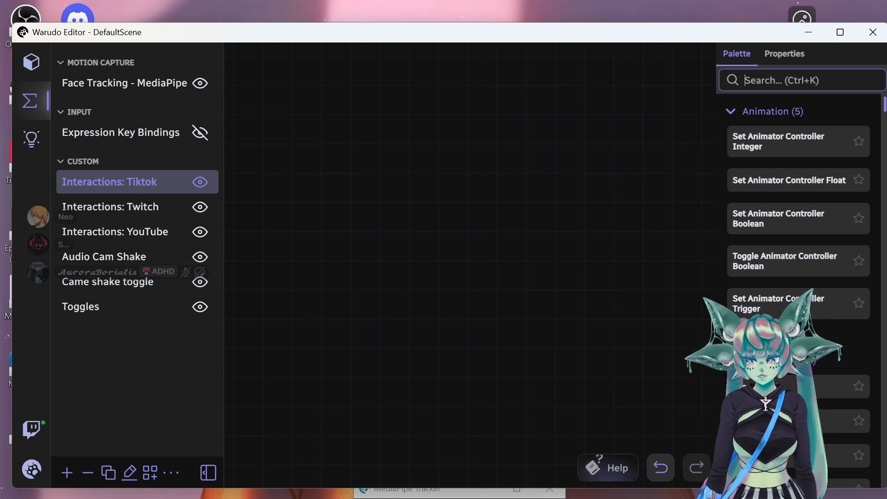
pyautogui.write('o')
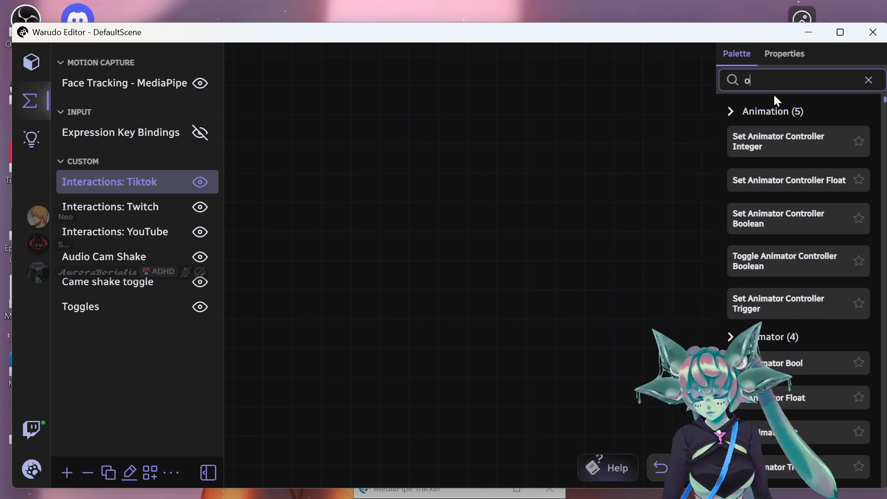
pyautogui.write('n raw')
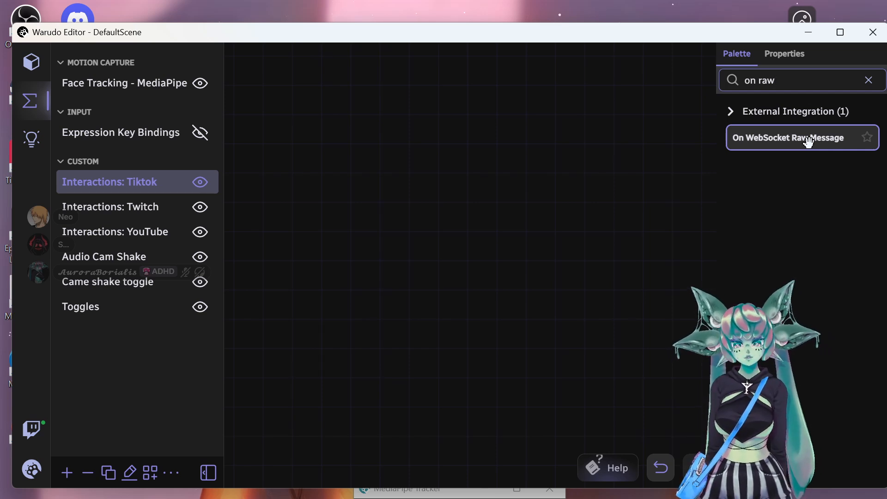
pyautogui.moveTo(809, 142); pyautogui.dragTo(323, 181)
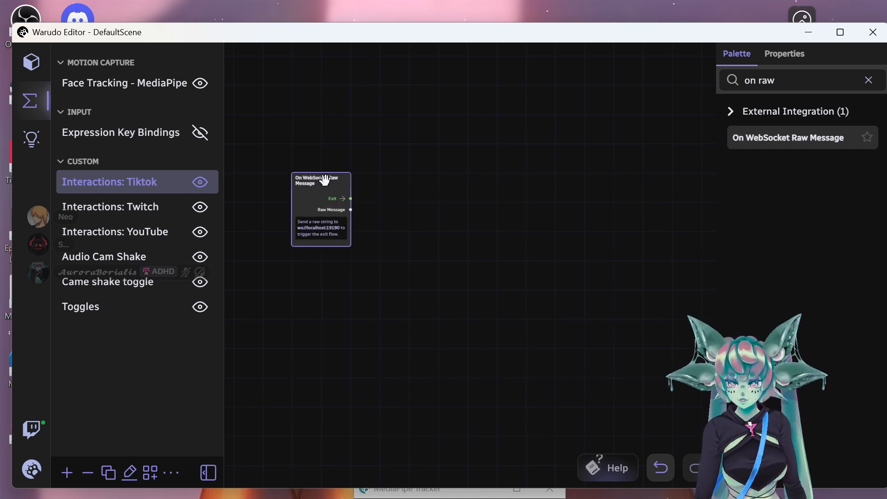
pyautogui.click(868, 80)
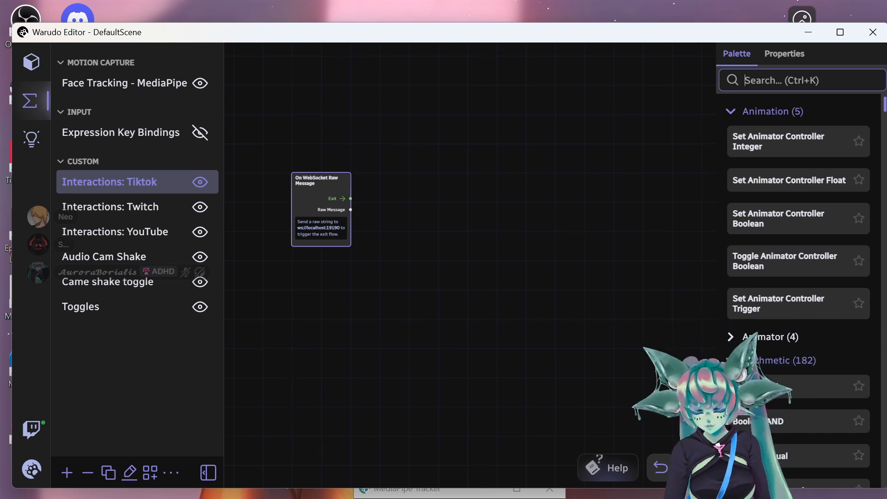
# - Add a Switch On String node wired from the WebSocket node's Exit, with a Birthdaycake case
pyautogui.scroll(3, 402, 56)
pyautogui.write('switch on')
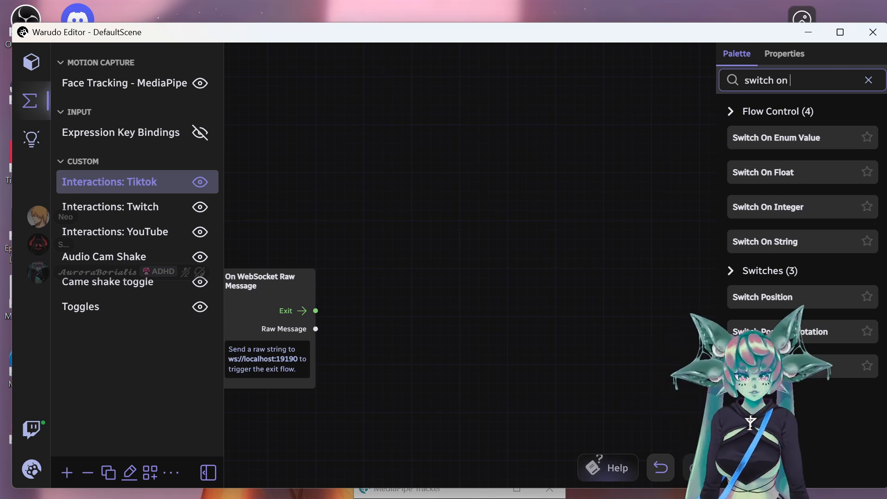
pyautogui.moveTo(783, 240); pyautogui.dragTo(367, 256)
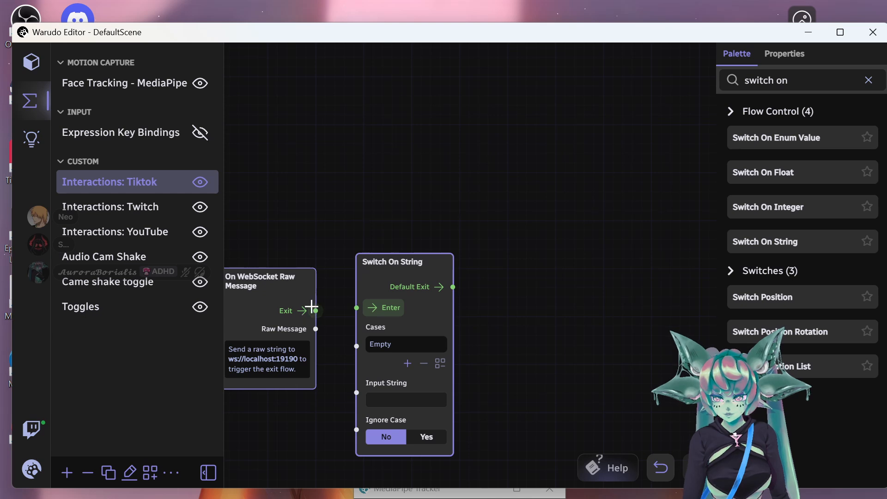
pyautogui.moveTo(368, 314); pyautogui.dragTo(356, 392)
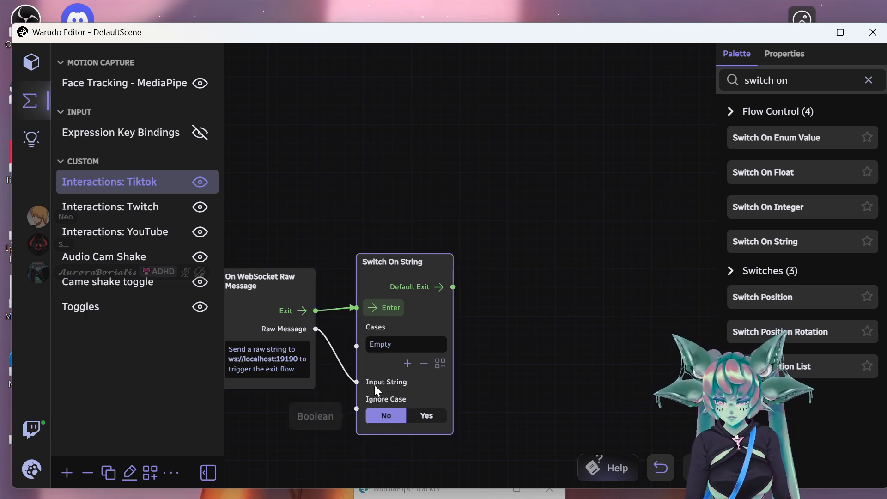
pyautogui.click(407, 363)
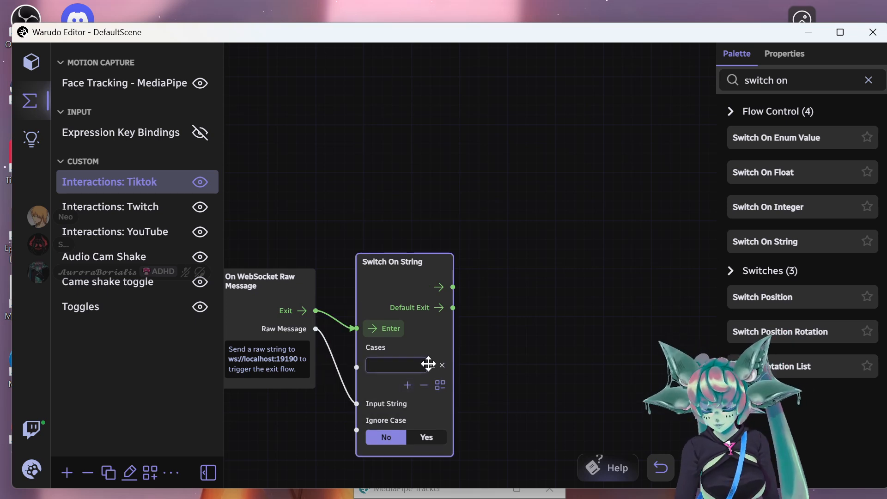
pyautogui.write('Birth')
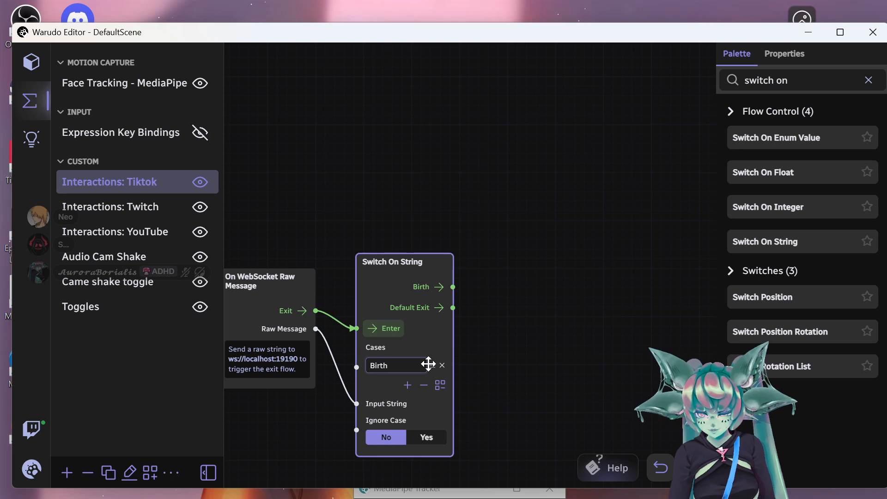
pyautogui.write('day')
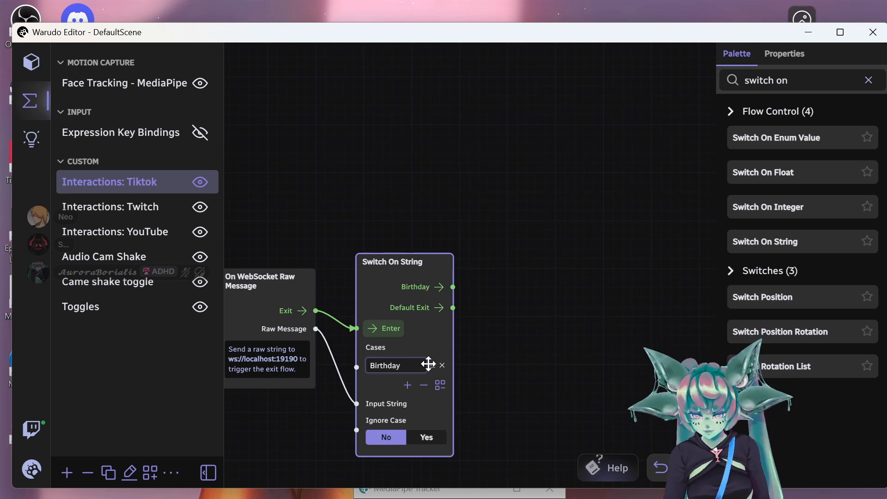
pyautogui.write('cake')
pyautogui.click(553, 347)
pyautogui.scroll(-1, 258, 145)
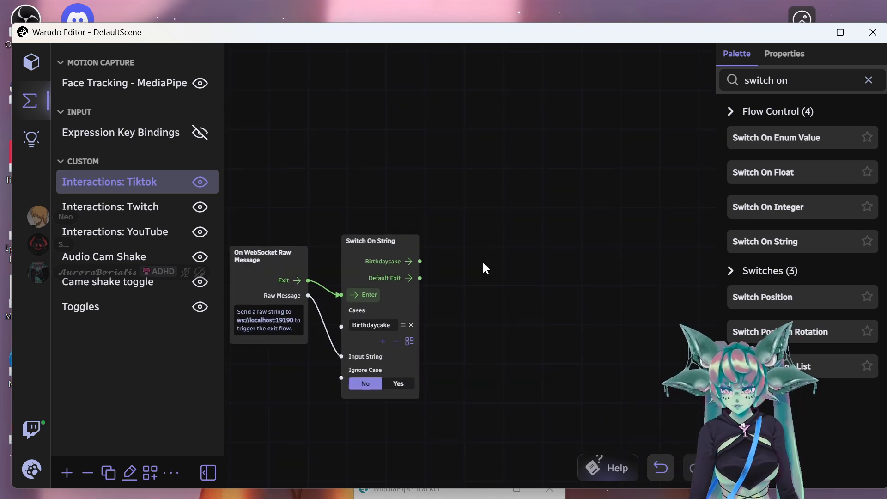
pyautogui.moveTo(484, 268); pyautogui.dragTo(524, 243)
pyautogui.click(352, 254)
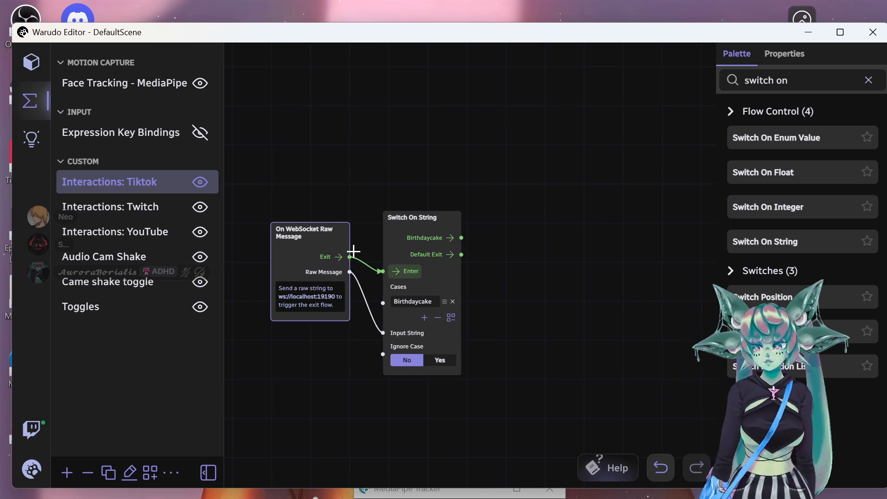
pyautogui.click(363, 181)
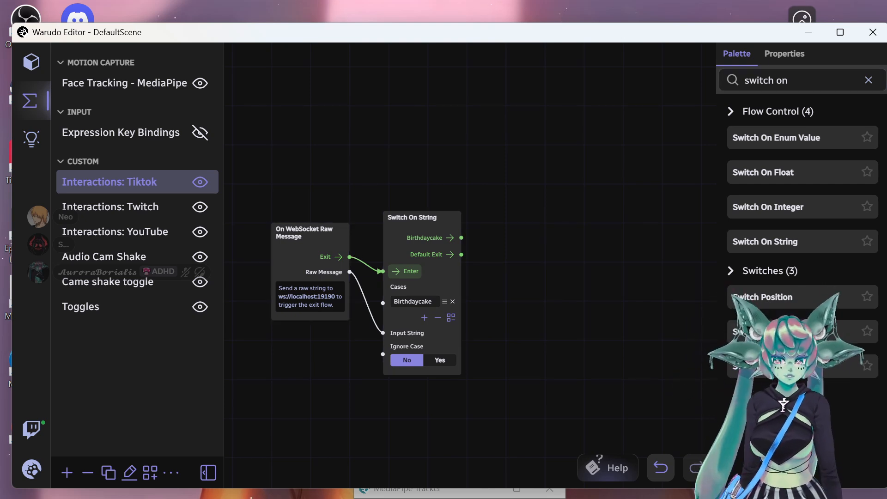
# - Add a Throw Prop node wired from the Birthdaycake case, targeting Character 2
pyautogui.click(869, 80)
pyautogui.write('throw')
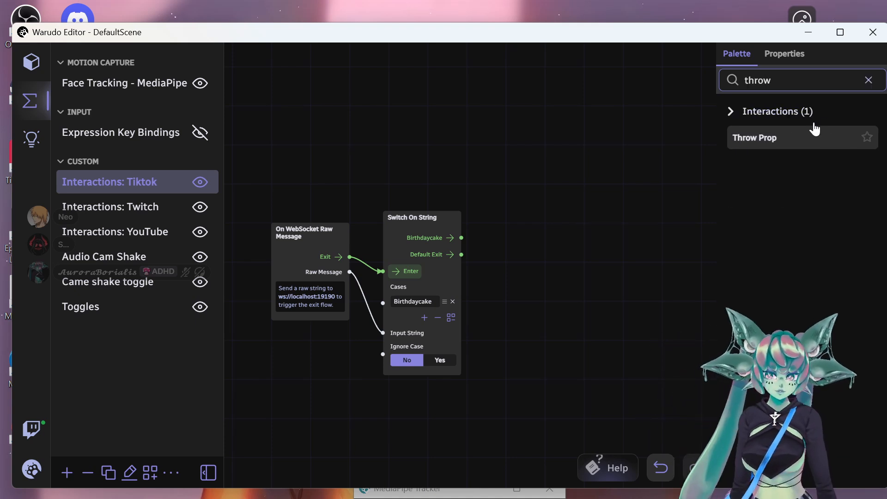
pyautogui.moveTo(758, 135); pyautogui.dragTo(501, 182)
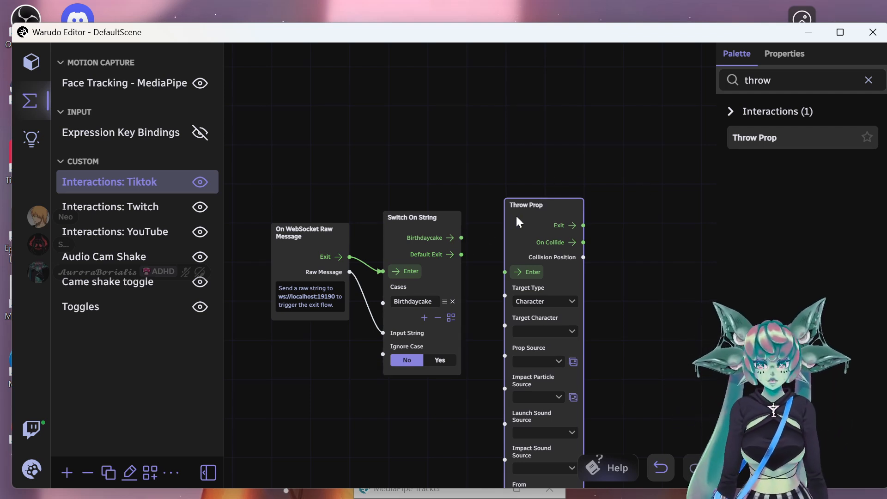
pyautogui.moveTo(521, 207); pyautogui.dragTo(513, 225)
pyautogui.scroll(-1, 639, 222)
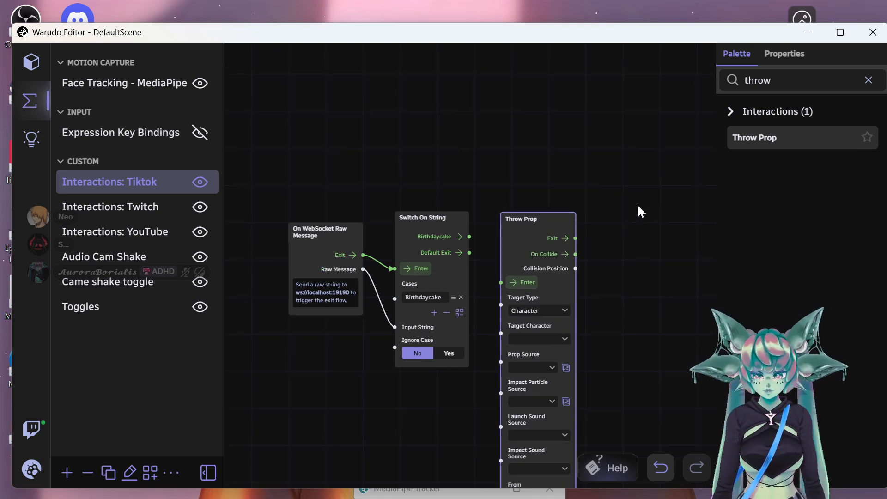
pyautogui.moveTo(638, 199); pyautogui.dragTo(581, 183)
pyautogui.moveTo(531, 127); pyautogui.dragTo(546, 124)
pyautogui.moveTo(426, 191); pyautogui.dragTo(455, 236)
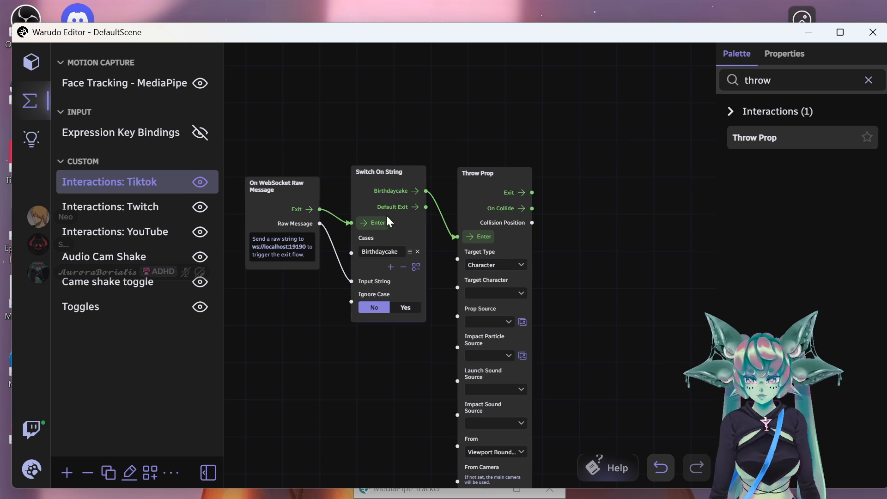
pyautogui.click(491, 298)
pyautogui.click(204, 364)
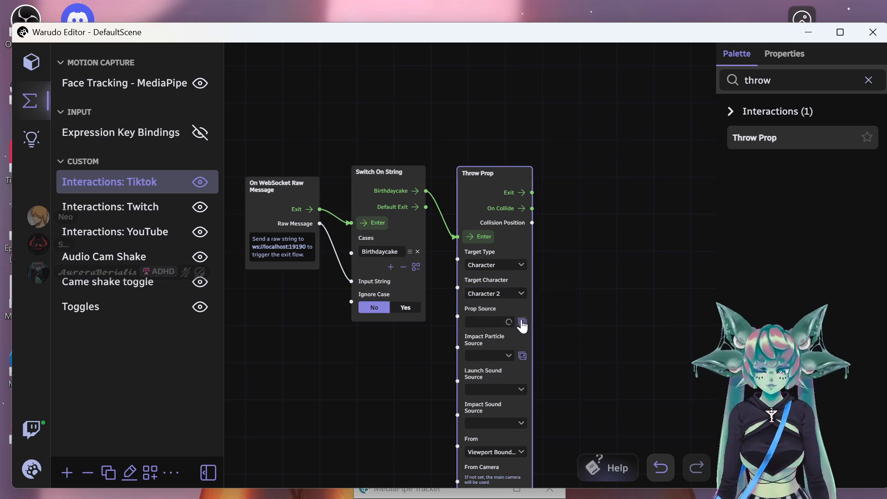
# - Set the Throw Prop's prop source to Birthday Cake Plain
pyautogui.click(522, 322)
pyautogui.scroll(-10, 503, 296)
pyautogui.scroll(-20, 473, 303)
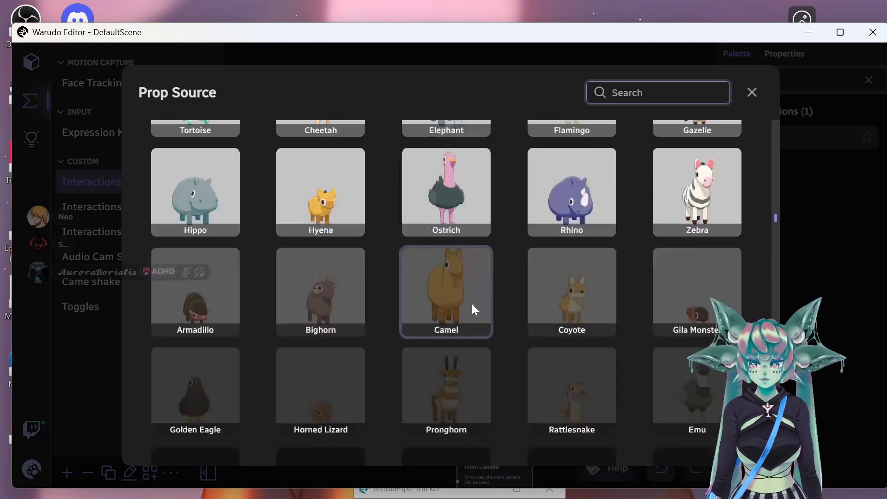
pyautogui.scroll(-18, 471, 296)
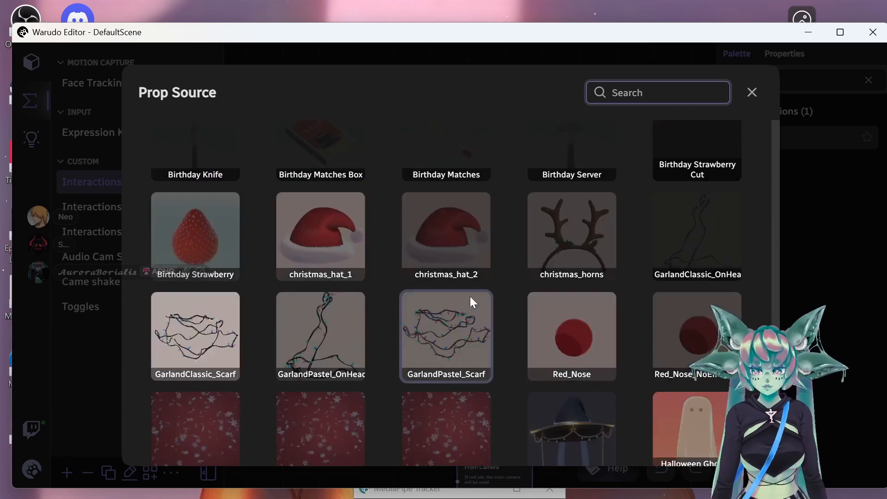
pyautogui.scroll(12, 458, 284)
pyautogui.scroll(2, 295, 305)
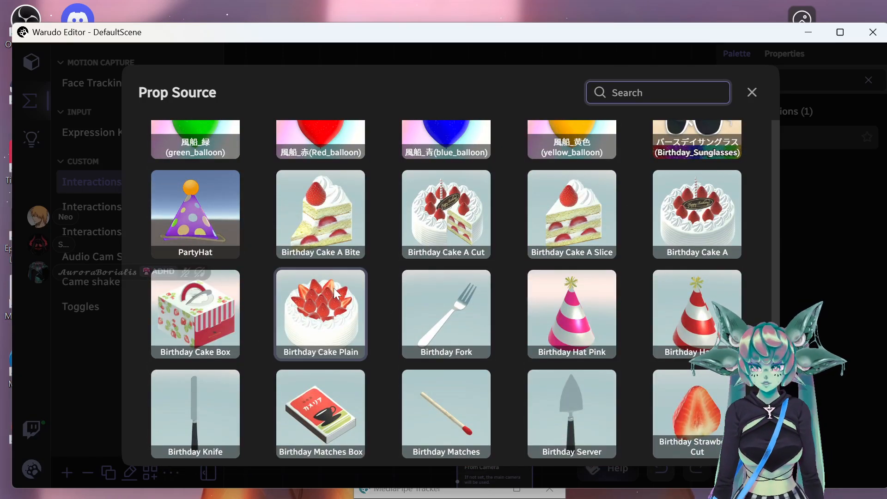
pyautogui.click(334, 310)
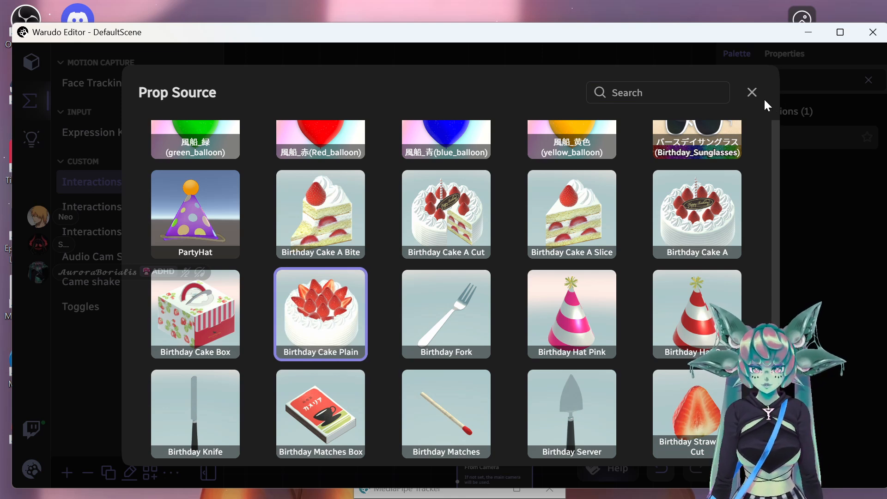
pyautogui.click(752, 94)
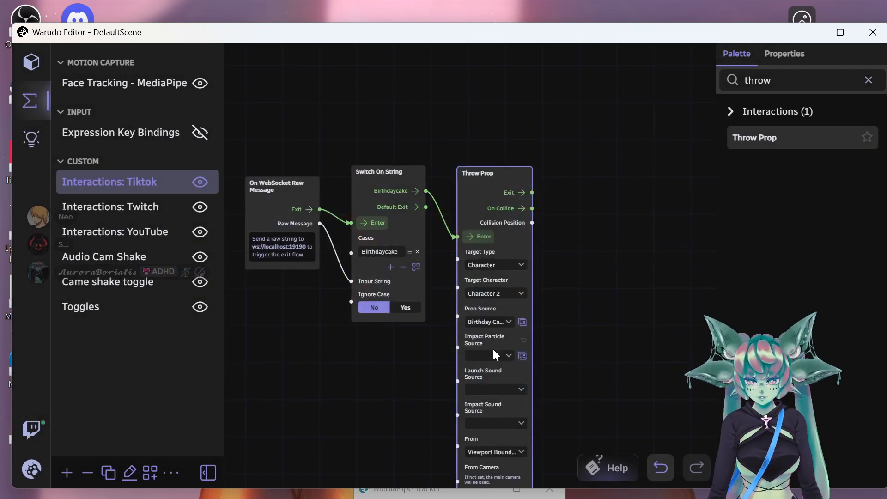
# - Set the impact particle source to Confetti
pyautogui.click(523, 356)
pyautogui.scroll(-10, 465, 315)
pyautogui.scroll(-20, 465, 315)
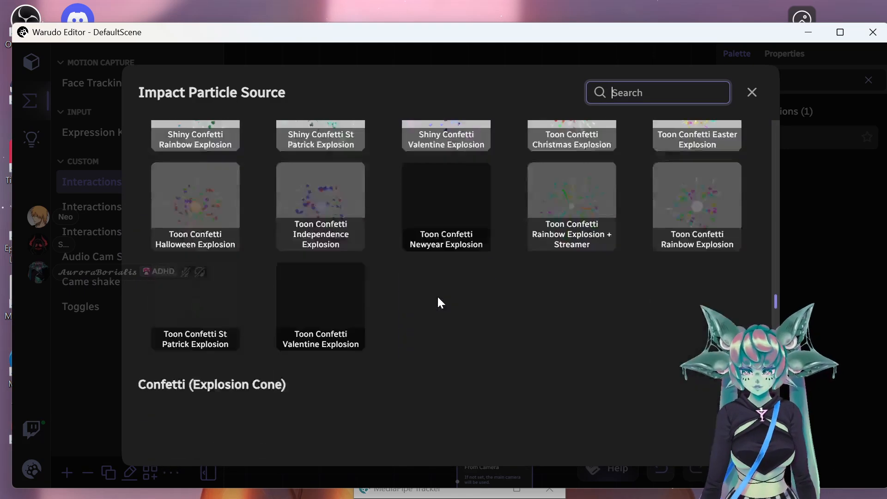
pyautogui.scroll(-20, 438, 300)
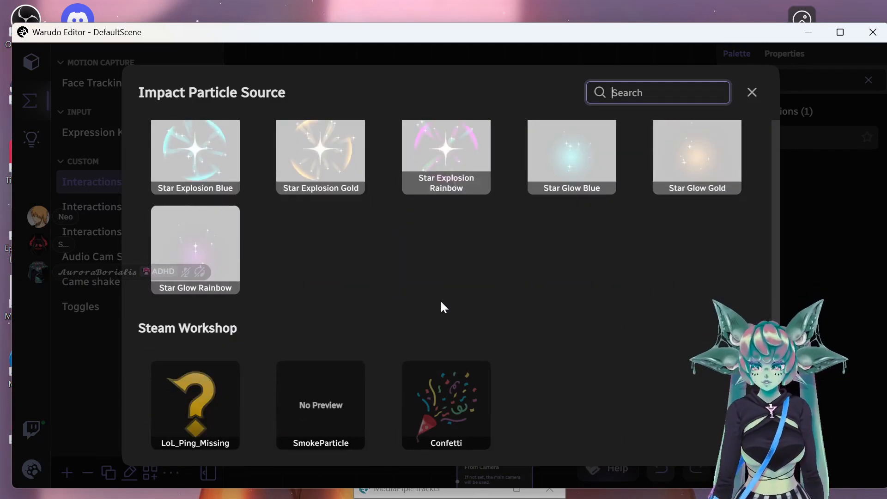
pyautogui.click(434, 406)
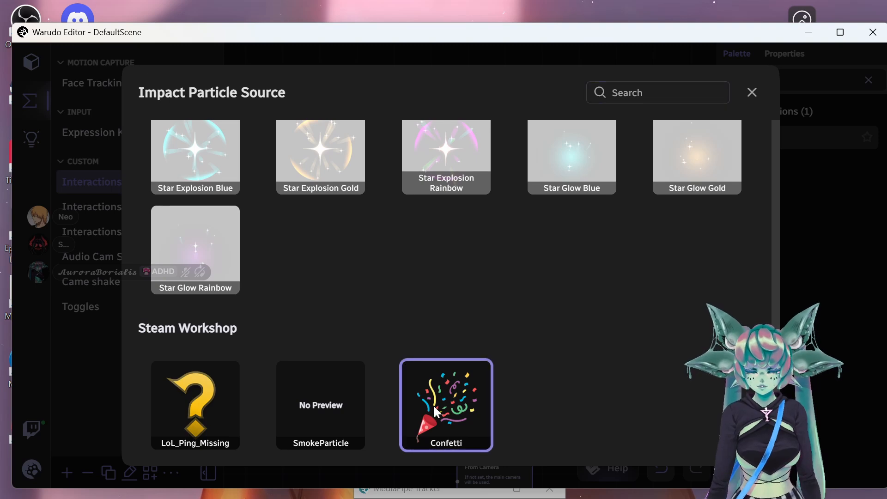
pyautogui.scroll(15, 618, 240)
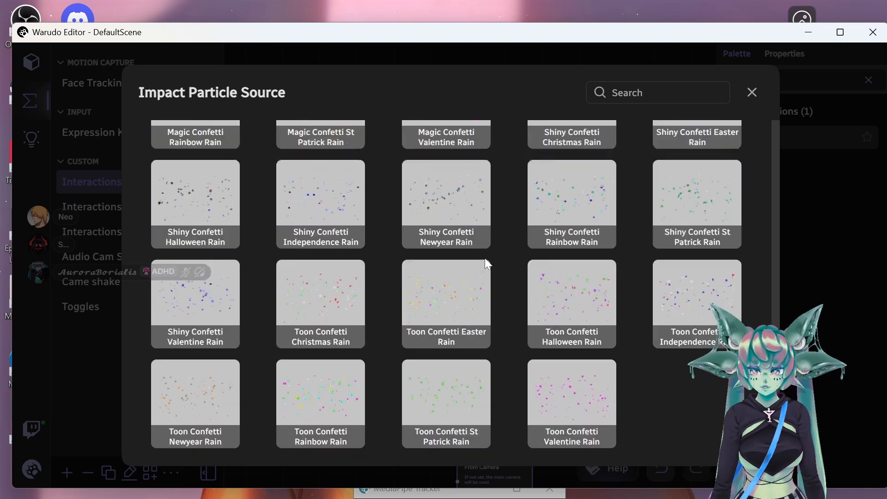
pyautogui.scroll(2, 625, 228)
pyautogui.scroll(-15, 546, 297)
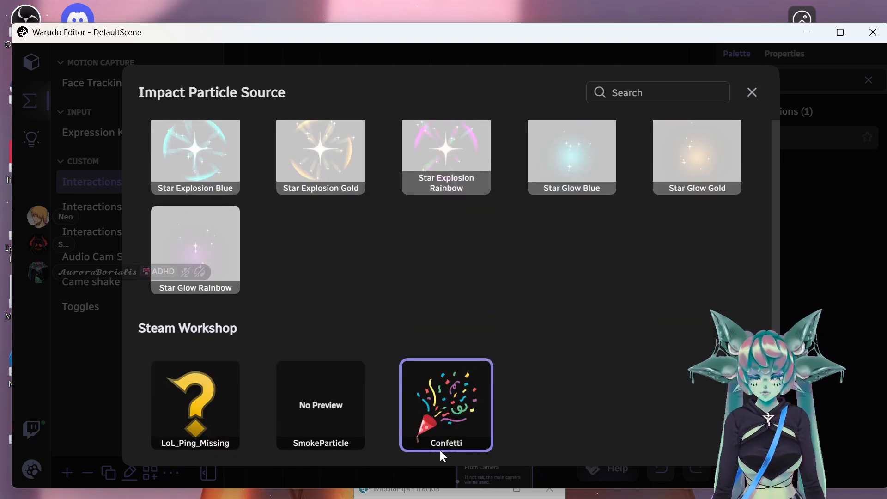
pyautogui.click(752, 94)
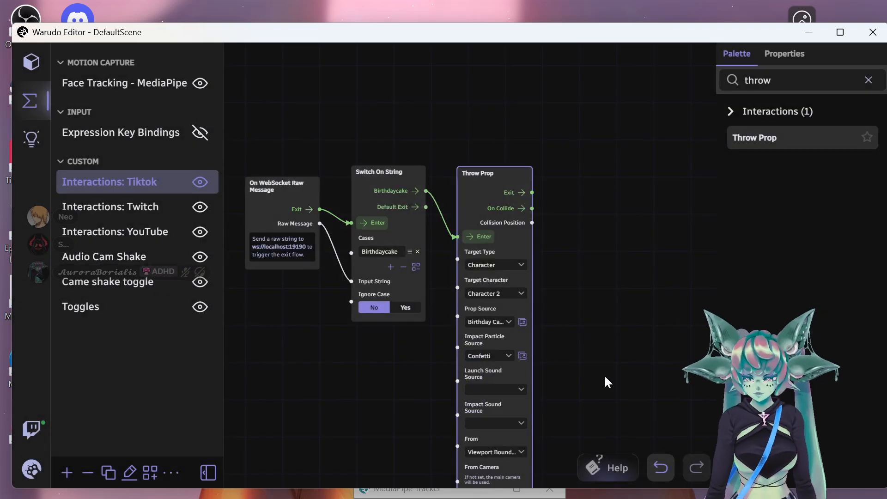
# - Set the launch sound to Punch Light 04 and the impact sound to Punch Light 08
pyautogui.click(493, 394)
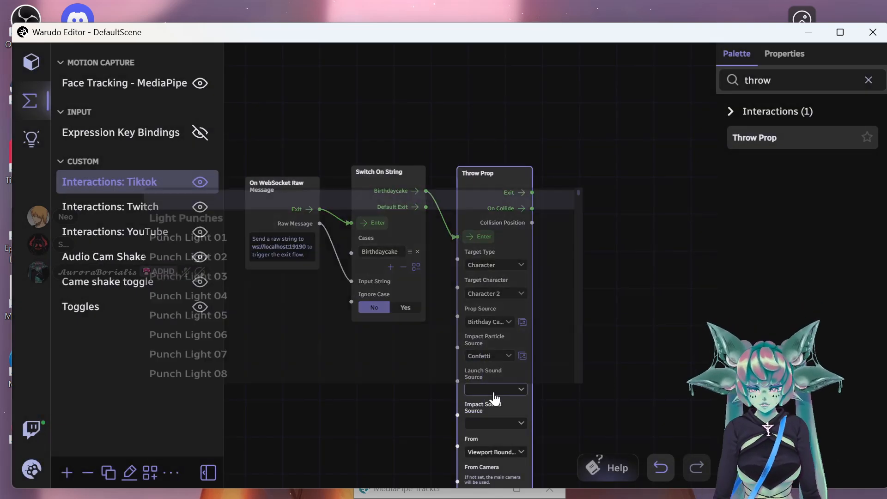
pyautogui.click(261, 296)
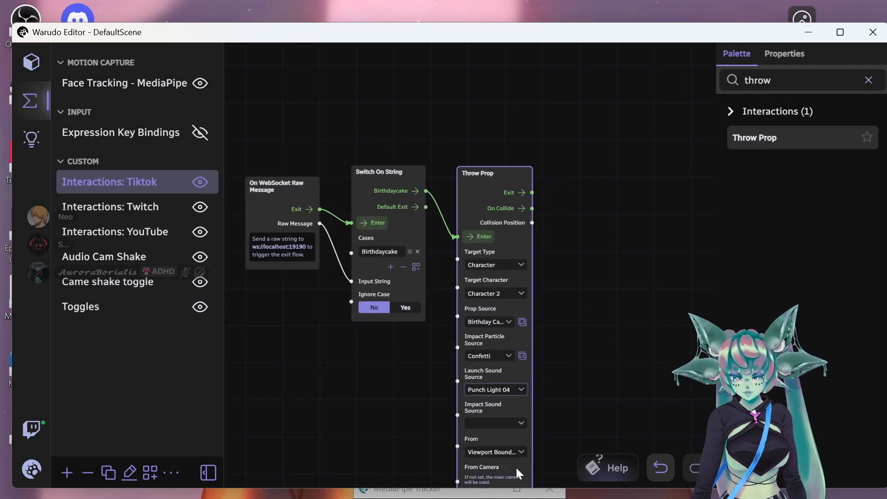
pyautogui.click(496, 424)
pyautogui.click(246, 406)
pyautogui.scroll(-1, 619, 332)
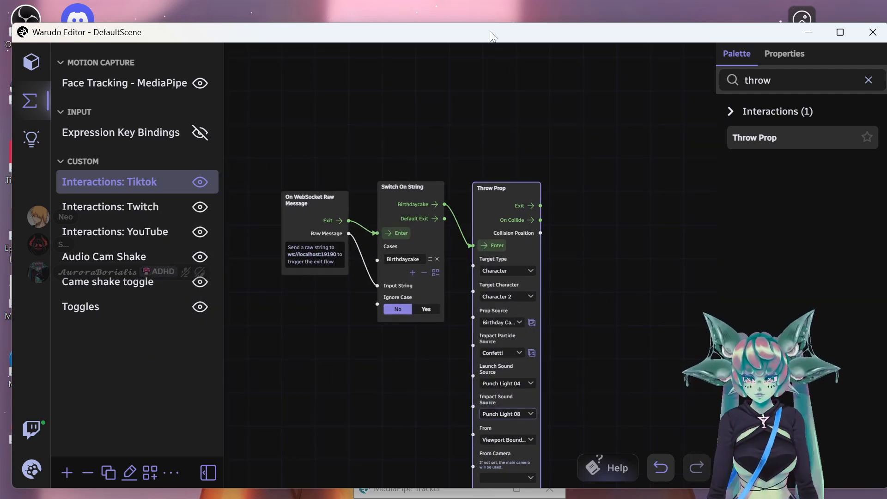
# - Fire the Throw Prop node four times to test-throw cakes at the avatar
pyautogui.click(486, 245)
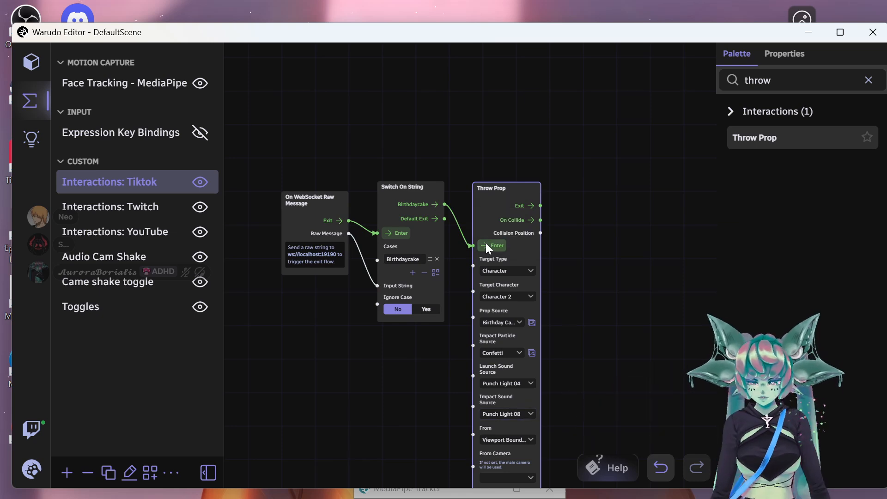
pyautogui.click(486, 244)
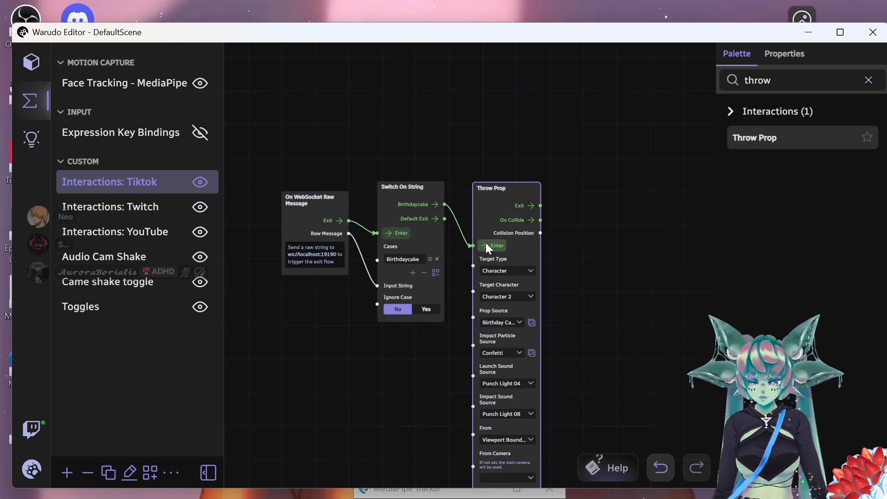
pyautogui.click(486, 248)
pyautogui.click(485, 248)
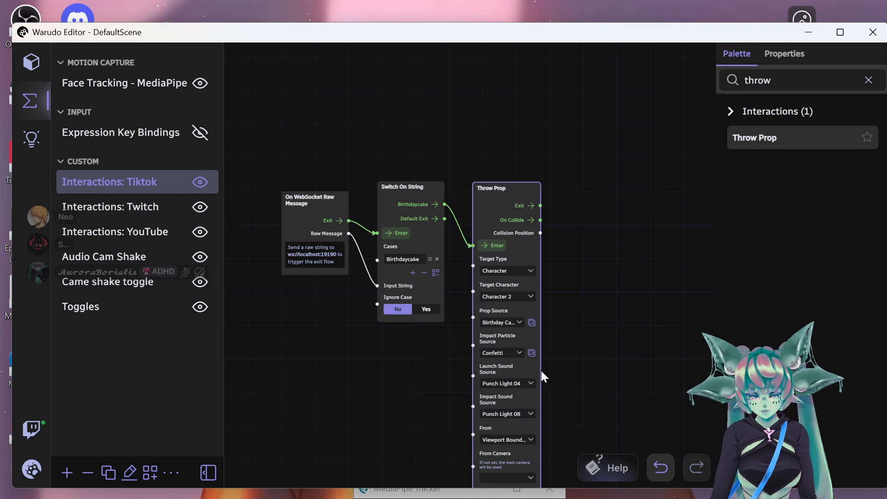
# - Bring the Warudo 0.13.0 avatar window forward and place the editor below it
pyautogui.scroll(-1, 589, 354)
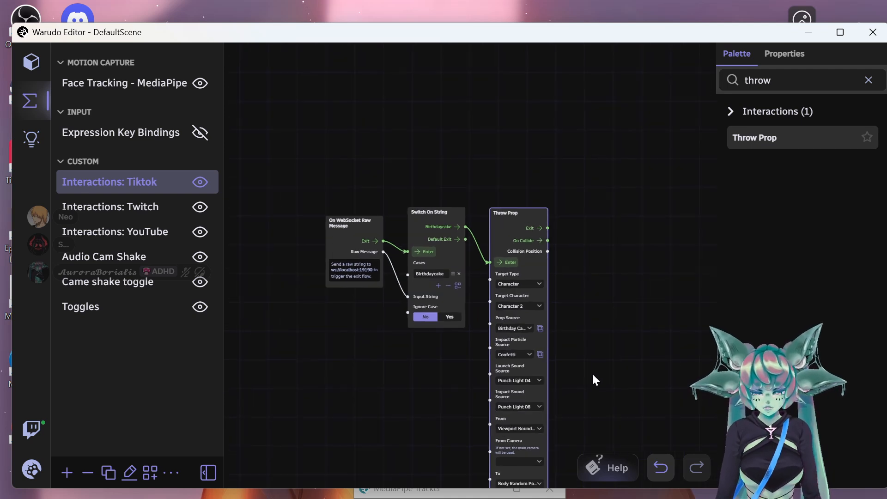
pyautogui.click(539, 429)
pyautogui.moveTo(538, 495)
pyautogui.click(577, 397)
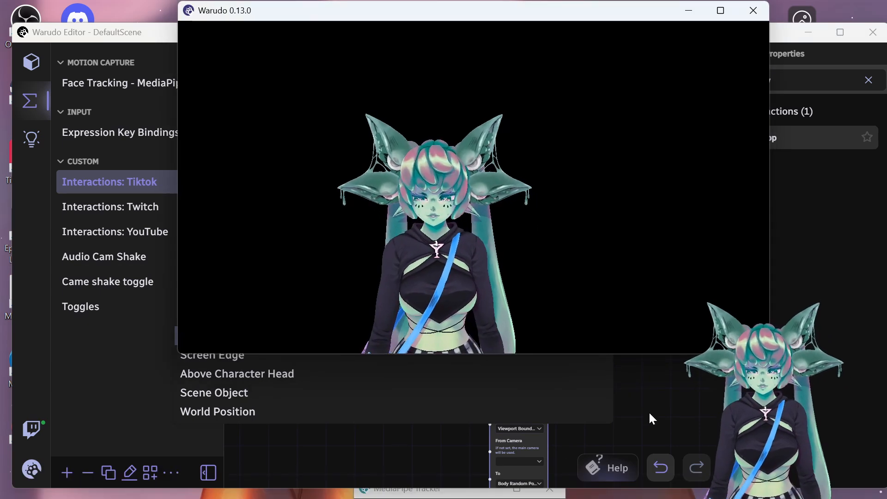
pyautogui.click(641, 401)
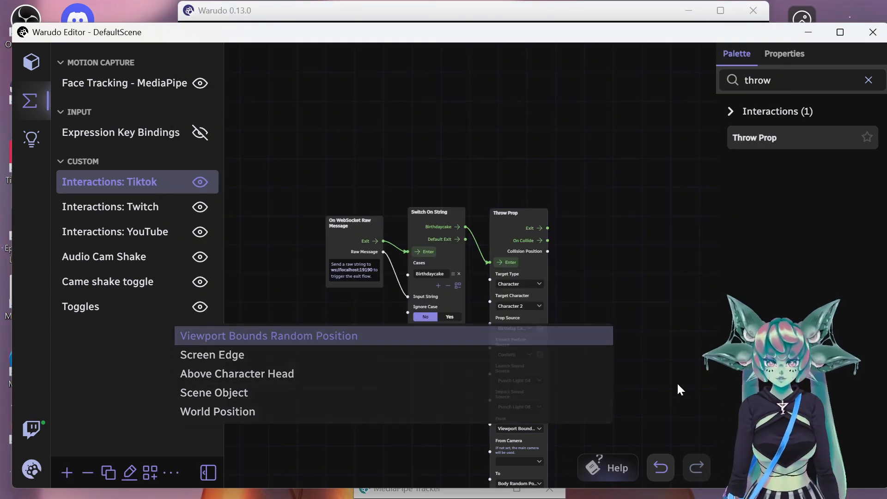
pyautogui.moveTo(691, 41); pyautogui.dragTo(691, 71)
# - Pan the blueprint graph to show the three nodes and Throw Prop's Scale, Mass and Speed settings
pyautogui.scroll(-4, 642, 411)
pyautogui.scroll(4, 639, 415)
pyautogui.moveTo(640, 423); pyautogui.dragTo(580, 276)
pyautogui.scroll(2, 582, 444)
pyautogui.moveTo(539, 443); pyautogui.dragTo(536, 374)
pyautogui.moveTo(477, 495); pyautogui.dragTo(504, 441)
pyautogui.scroll(2, 515, 370)
pyautogui.scroll(-5, 522, 443)
pyautogui.scroll(1, 524, 455)
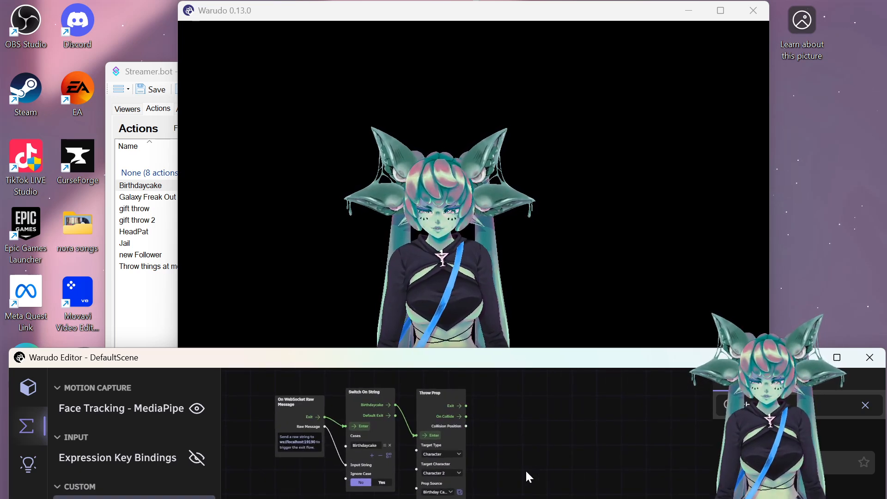
pyautogui.moveTo(525, 469); pyautogui.dragTo(535, 378)
pyautogui.moveTo(612, 385); pyautogui.dragTo(734, 493)
pyautogui.moveTo(657, 478); pyautogui.dragTo(508, 395)
pyautogui.moveTo(482, 483); pyautogui.dragTo(484, 414)
pyautogui.moveTo(493, 467); pyautogui.dragTo(487, 446)
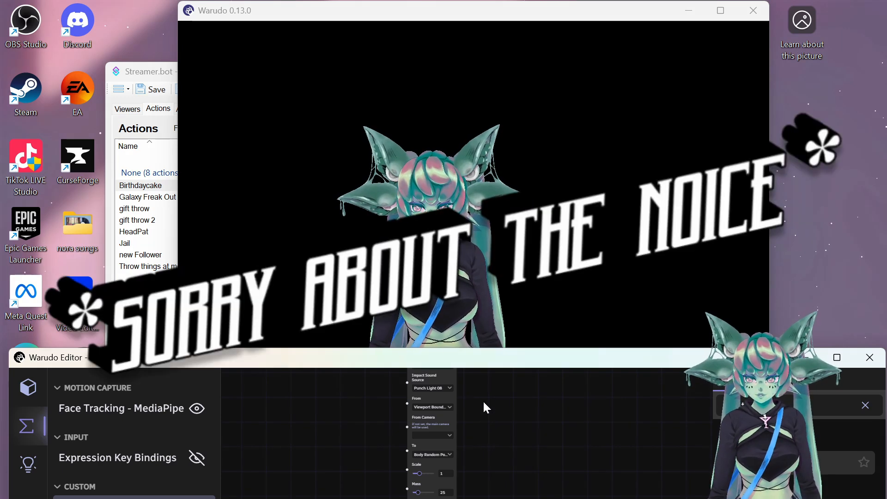
# - Raise the editor and test-fire the cake throw again from the Throw Prop node
pyautogui.moveTo(495, 361); pyautogui.dragTo(497, 305)
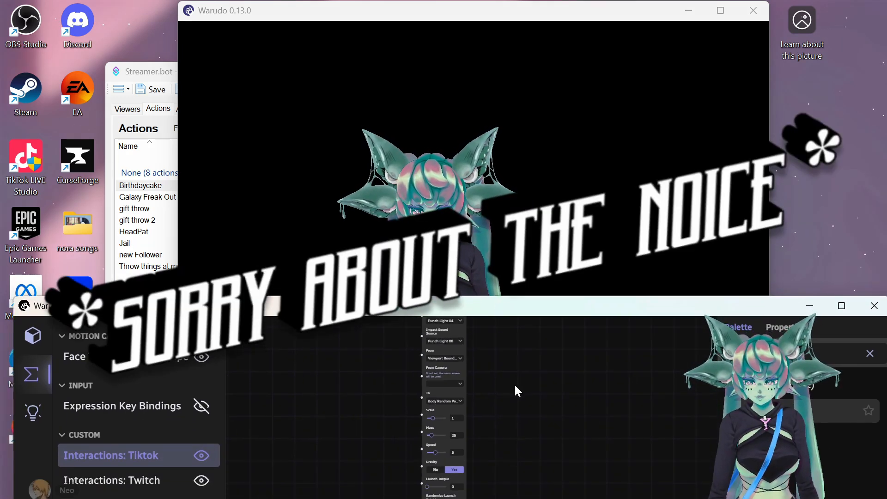
pyautogui.scroll(-5, 512, 368)
pyautogui.moveTo(536, 360); pyautogui.dragTo(521, 388)
pyautogui.click(469, 346)
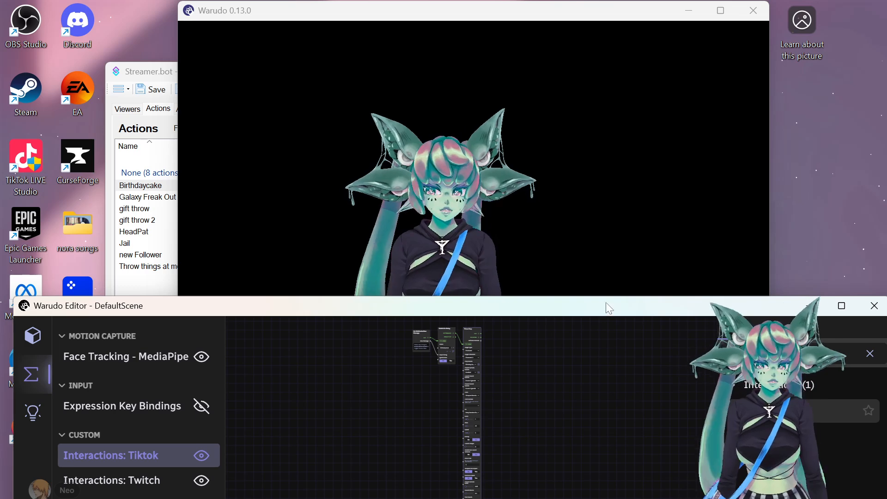
# - Minimize the avatar window and enlarge the editor to show the Throw Prop nodes
pyautogui.click(688, 10)
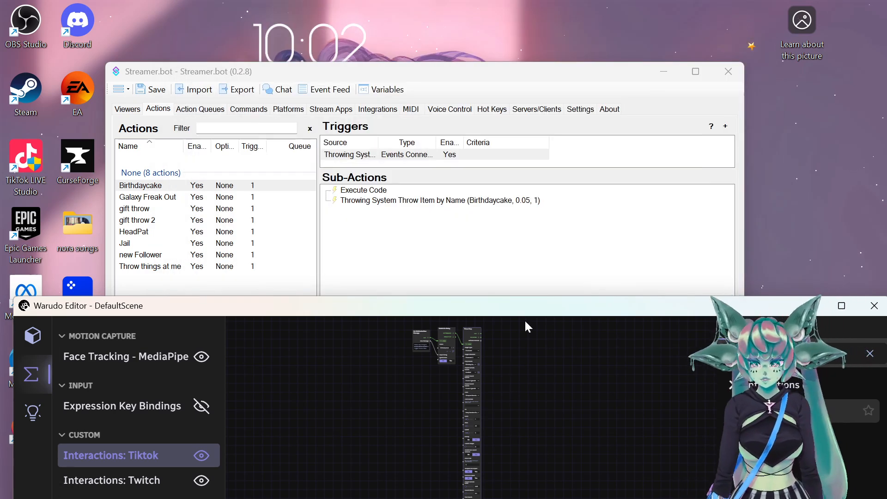
pyautogui.moveTo(525, 313); pyautogui.dragTo(527, 37)
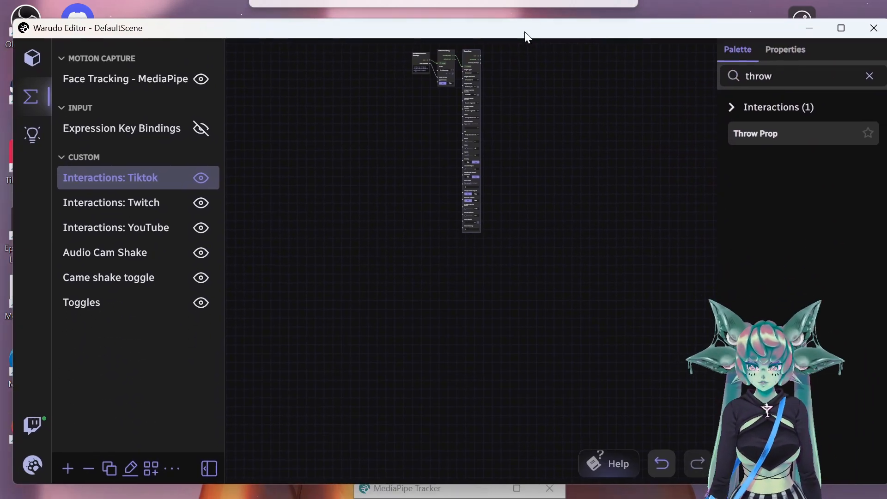
pyautogui.scroll(8, 525, 110)
pyautogui.moveTo(481, 115); pyautogui.dragTo(589, 284)
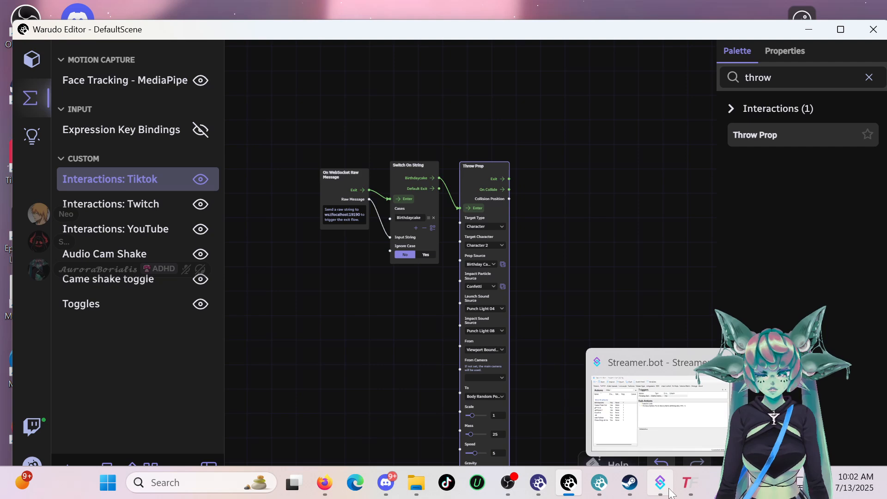
# - Minimize Warudo Editor, reopen the avatar window, and place Streamer.bot beneath it
pyautogui.click(669, 491)
pyautogui.moveTo(564, 36); pyautogui.dragTo(532, 151)
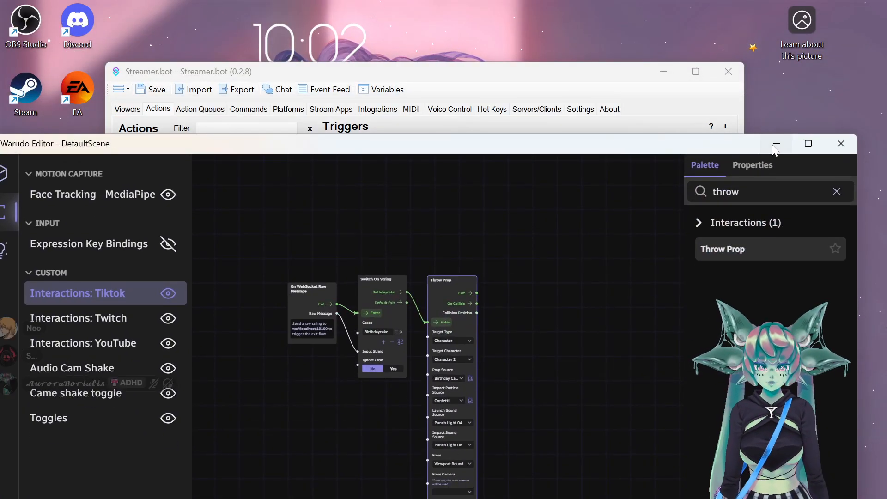
pyautogui.click(773, 145)
pyautogui.click(538, 488)
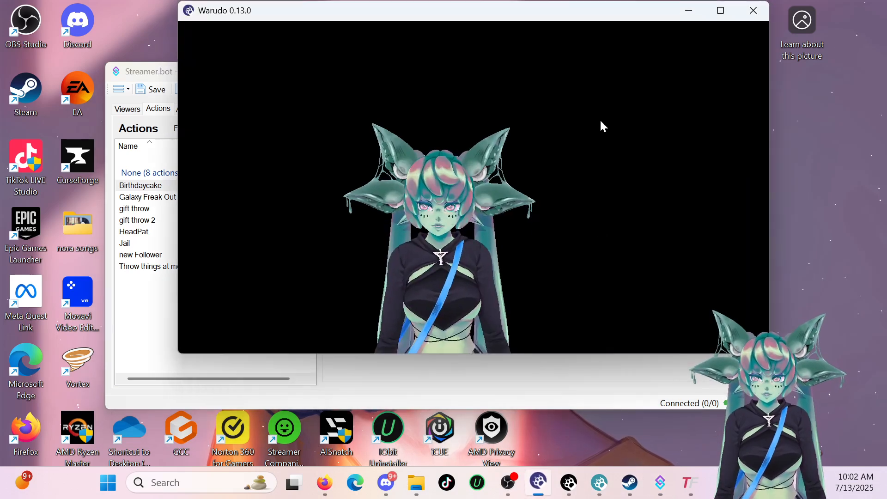
pyautogui.click(521, 380)
pyautogui.moveTo(495, 83); pyautogui.dragTo(529, 272)
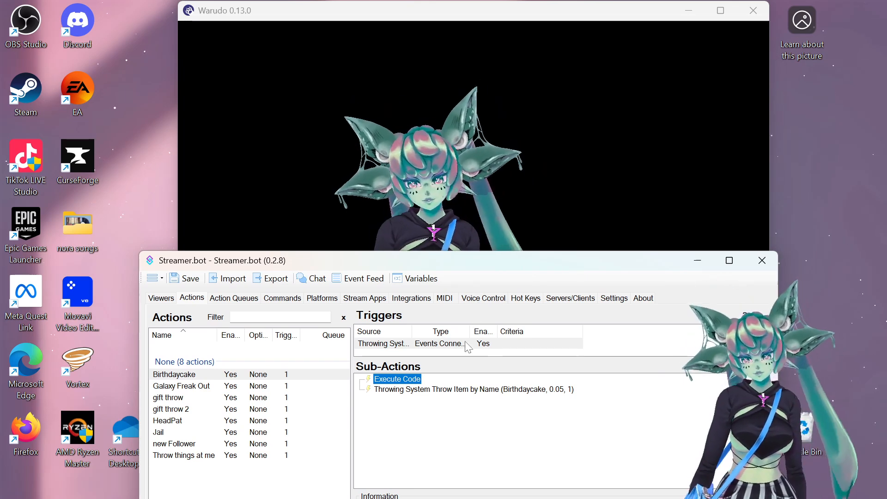
# - Run Test Trigger on the Birthdaycake action's Throwing System trigger three times to throw cakes
pyautogui.rightClick(438, 352)
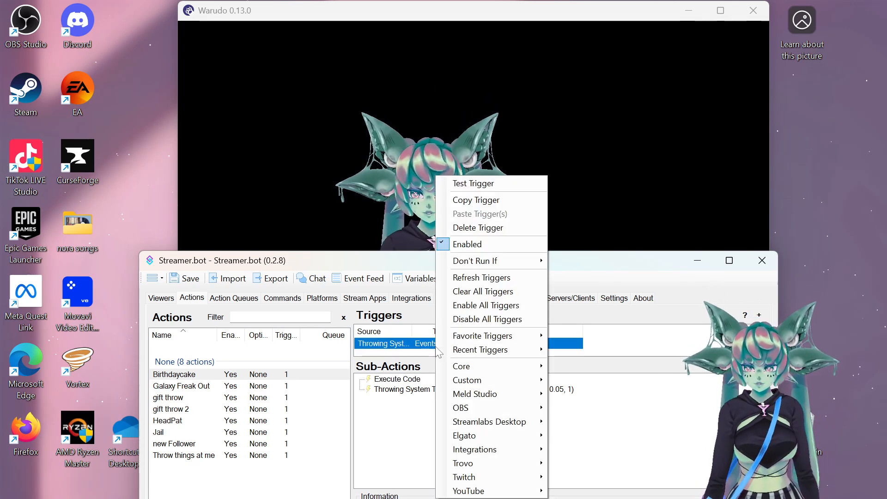
pyautogui.click(455, 183)
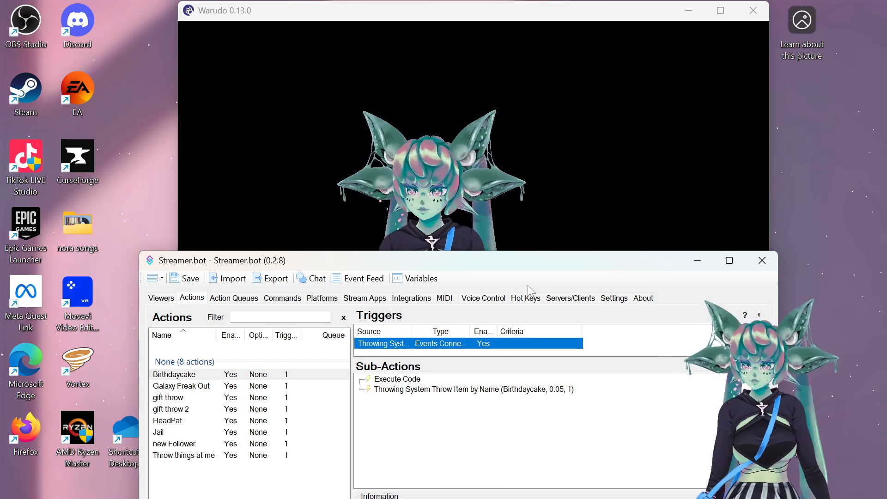
pyautogui.rightClick(489, 353)
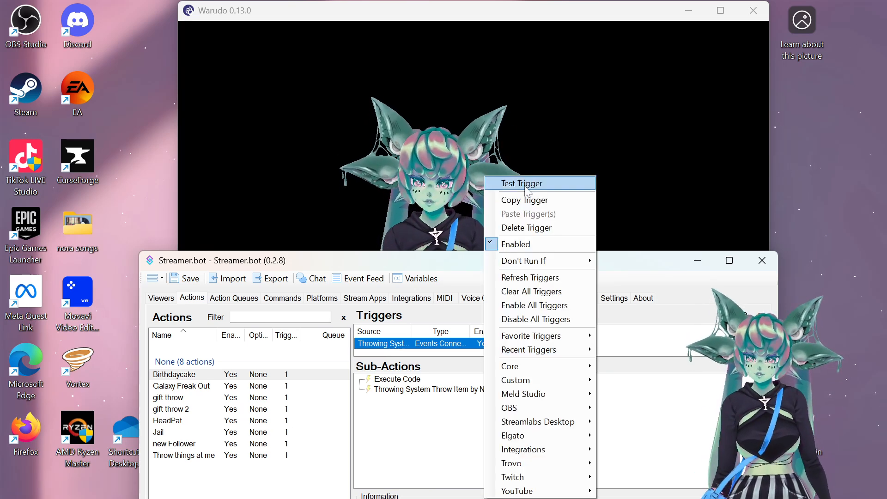
pyautogui.click(513, 182)
pyautogui.rightClick(486, 347)
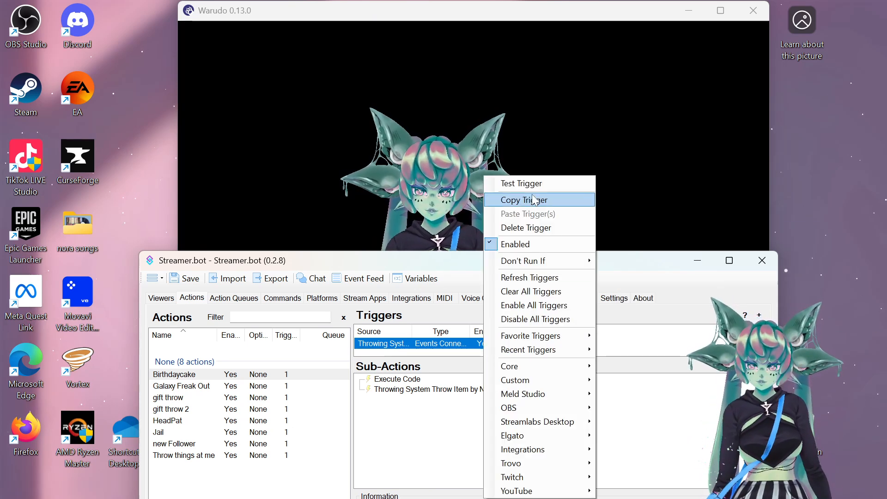
pyautogui.click(533, 184)
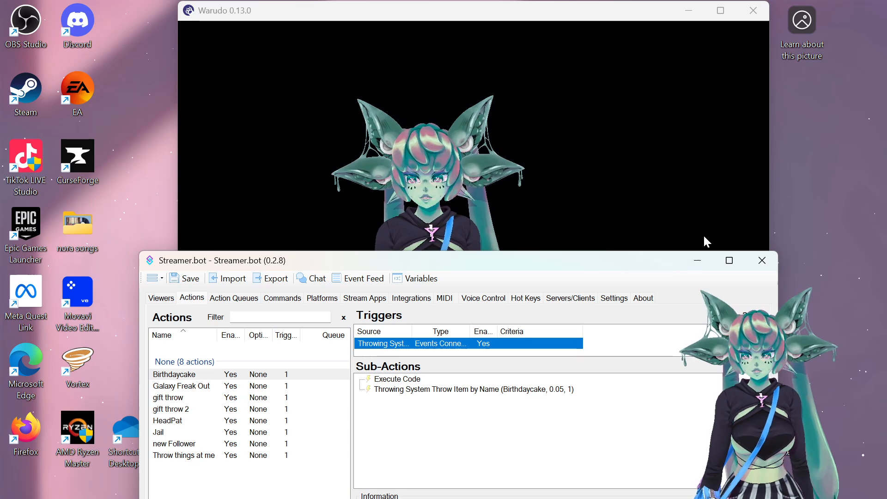
pyautogui.moveTo(637, 494)
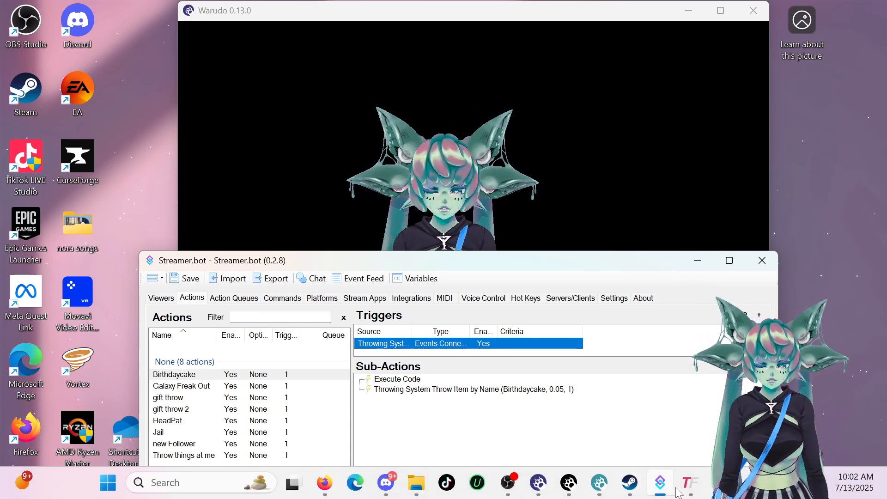
pyautogui.moveTo(698, 488)
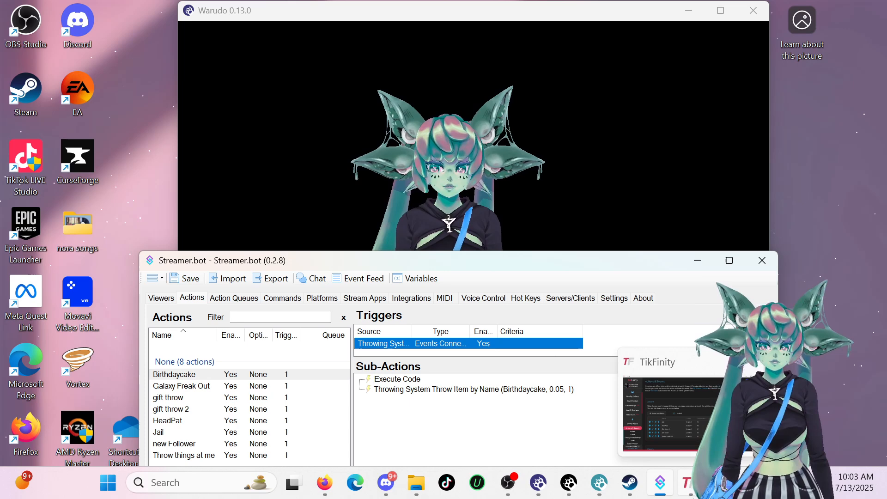
pyautogui.moveTo(516, 492)
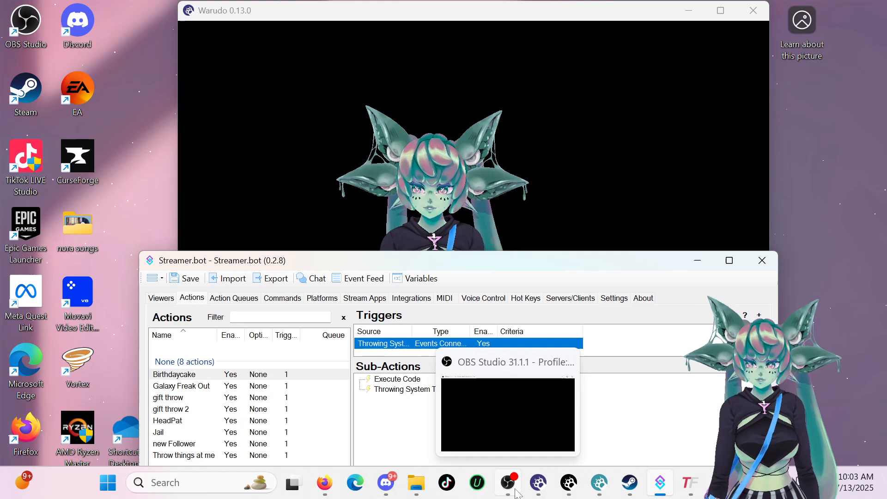
# - Create a new TikFinity action named 'Birthdaycake' and scroll down its options list
pyautogui.click(515, 488)
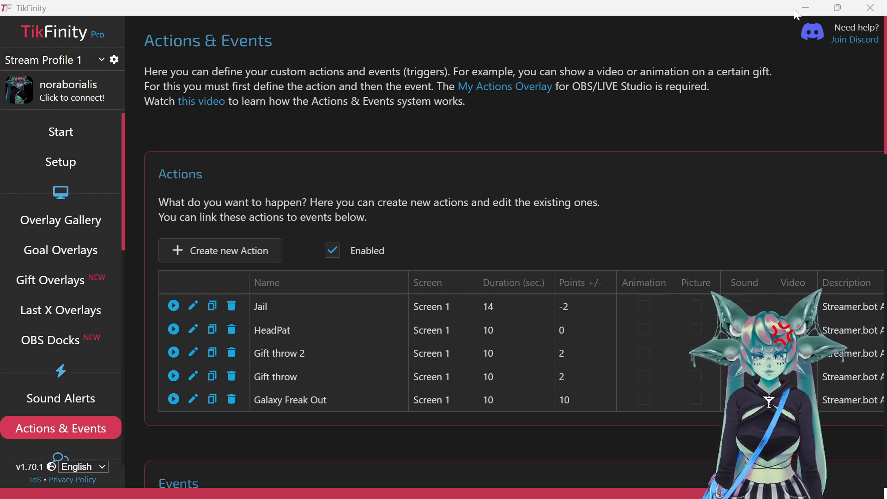
pyautogui.click(231, 253)
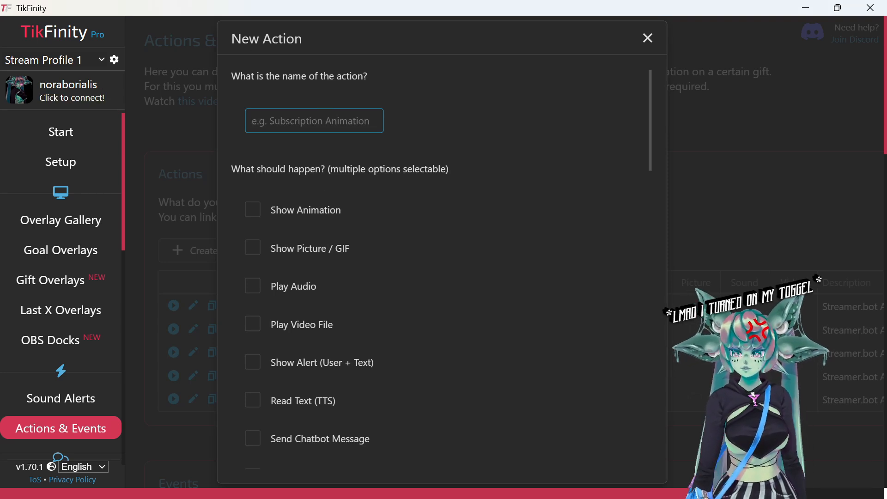
pyautogui.write('Birht')
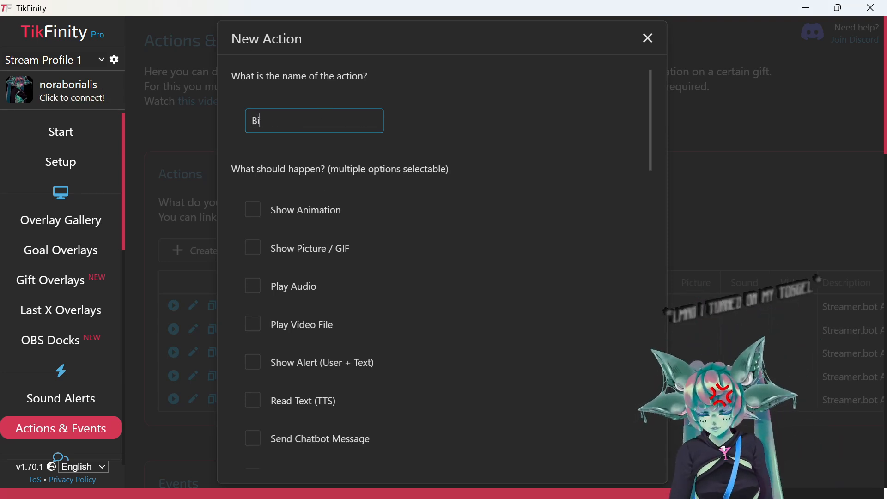
pyautogui.press('BackSpace')
pyautogui.press('BackSpace')
pyautogui.write('thdaycake')
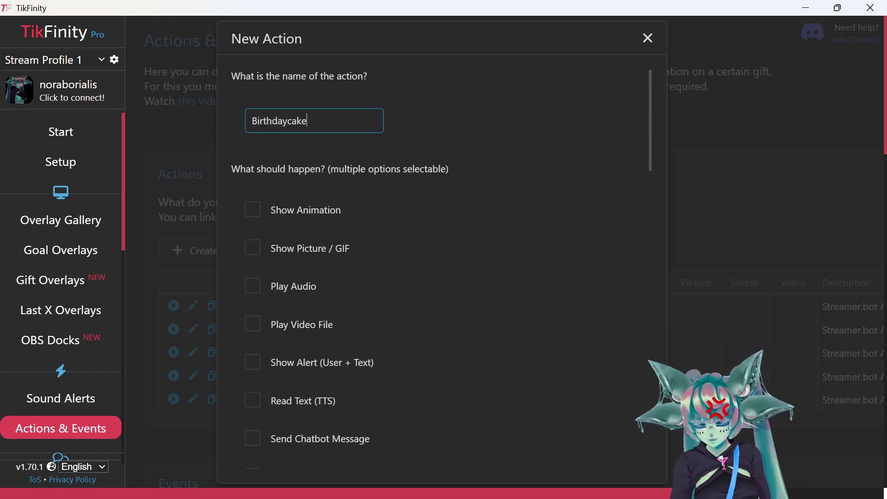
pyautogui.scroll(-3, 347, 141)
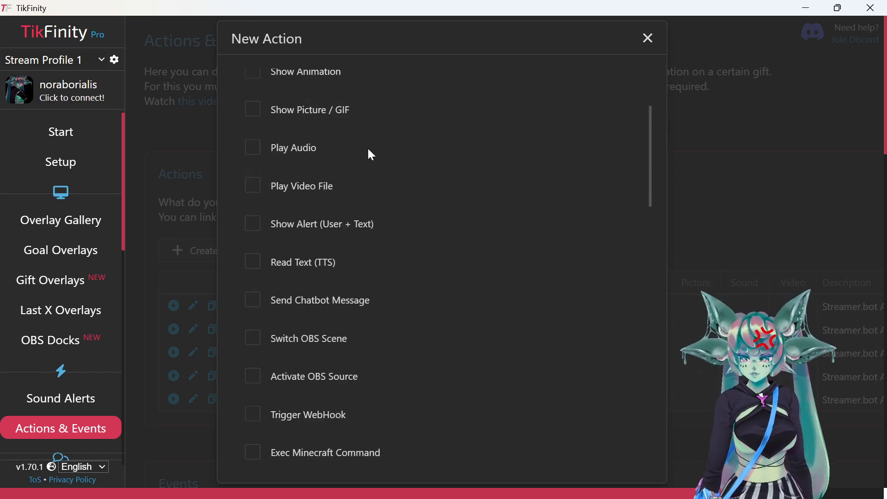
pyautogui.scroll(-1, 355, 221)
pyautogui.scroll(-1, 360, 277)
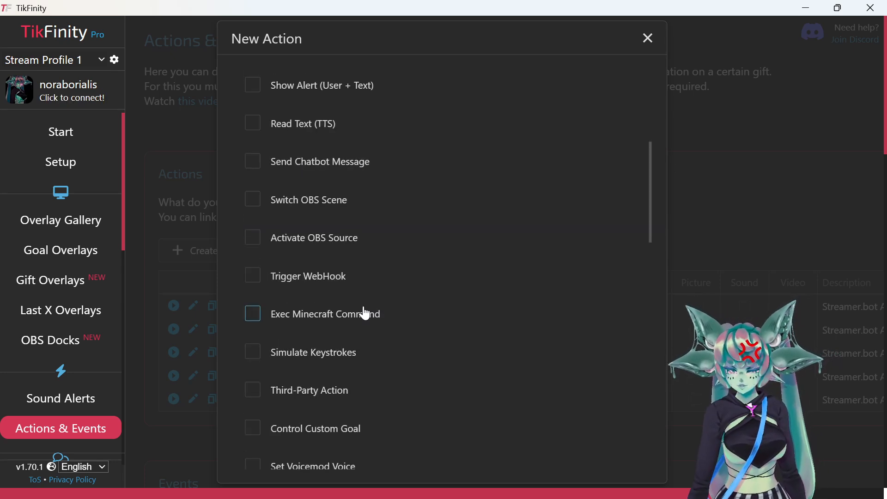
pyautogui.scroll(-1, 364, 314)
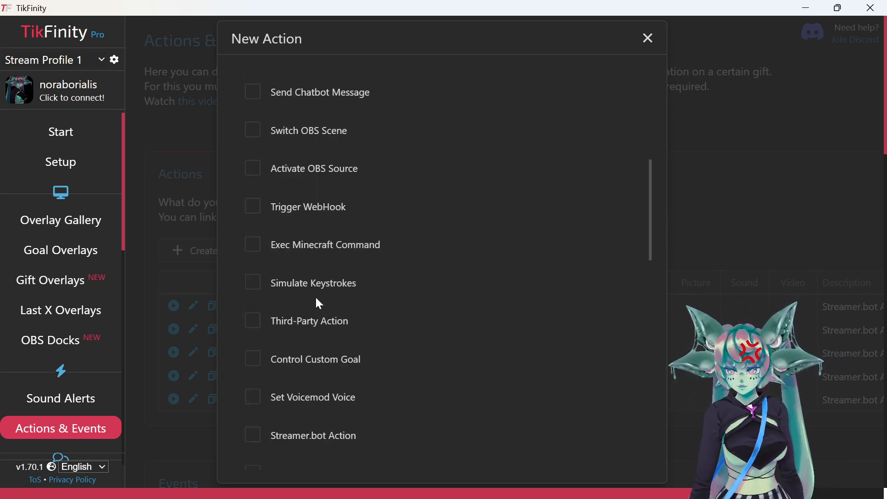
pyautogui.scroll(-2, 379, 291)
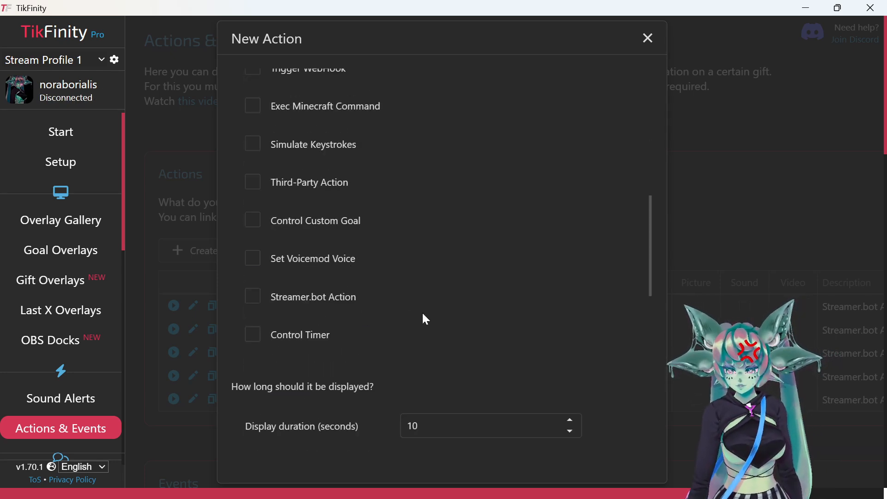
# - Tick Streamer.bot Action and select Birthdaycake as the action to run
pyautogui.click(253, 298)
pyautogui.click(558, 301)
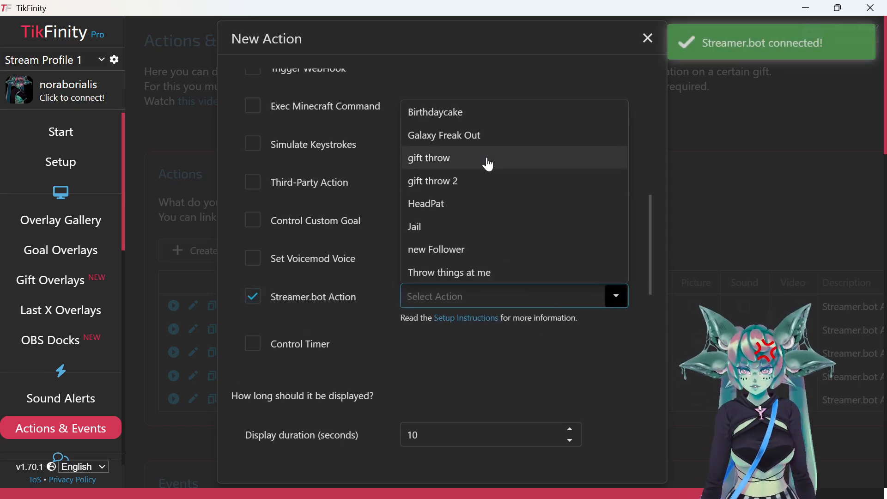
pyautogui.click(457, 112)
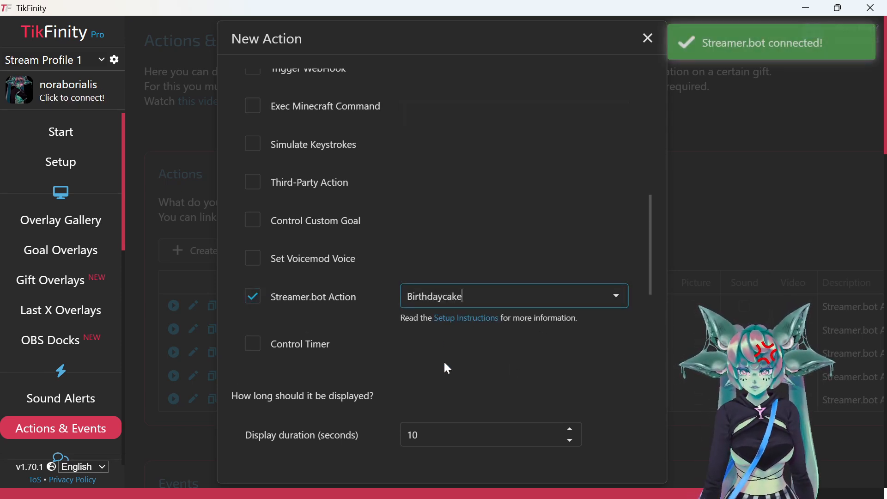
pyautogui.scroll(-2, 319, 369)
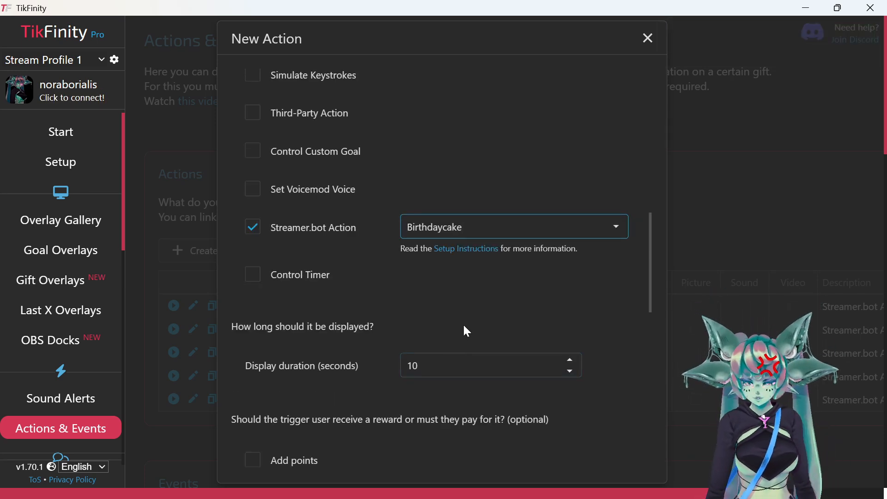
pyautogui.scroll(-2, 465, 318)
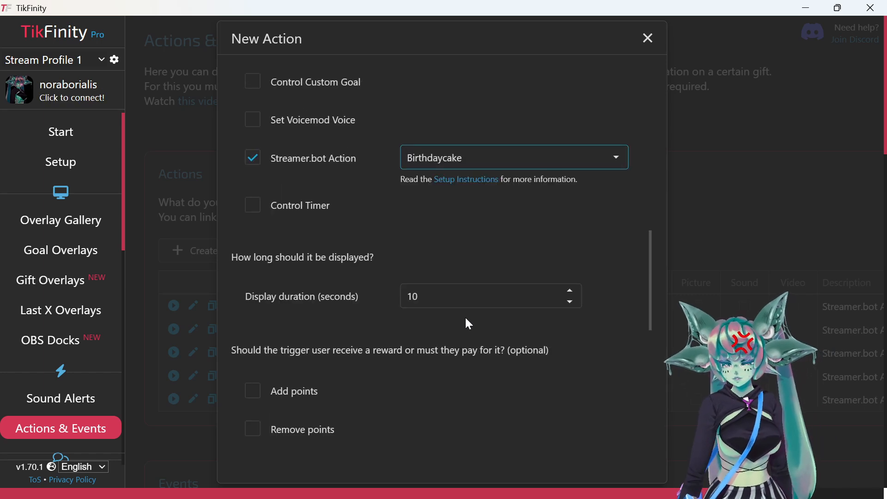
pyautogui.scroll(-4, 365, 350)
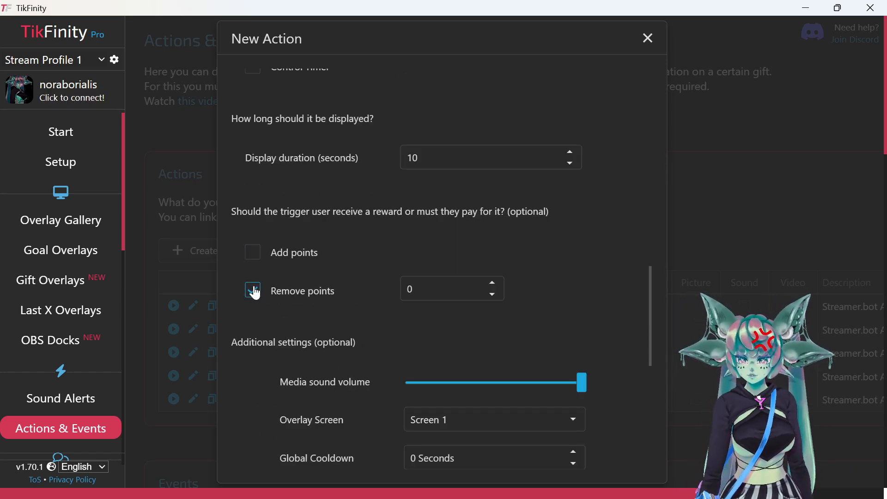
# - Untick Remove points, keep Overlay Screen at Screen 1, and scroll down to Save
pyautogui.click(252, 254)
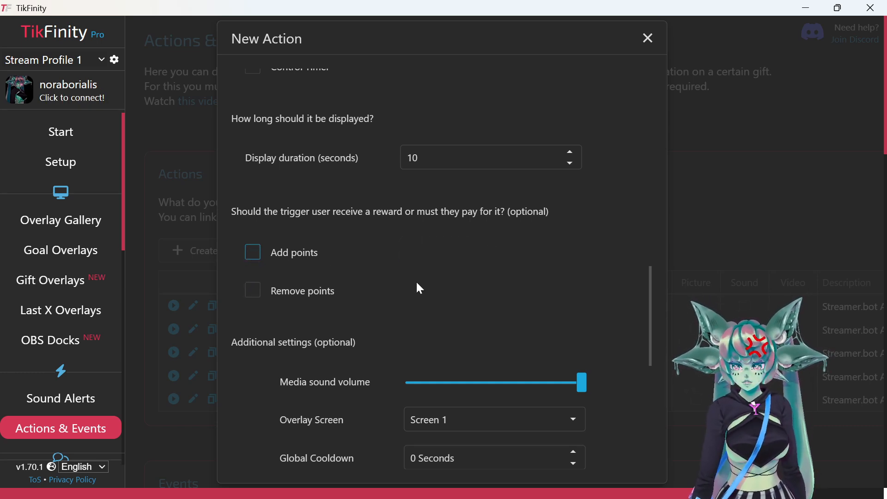
pyautogui.scroll(-3, 414, 277)
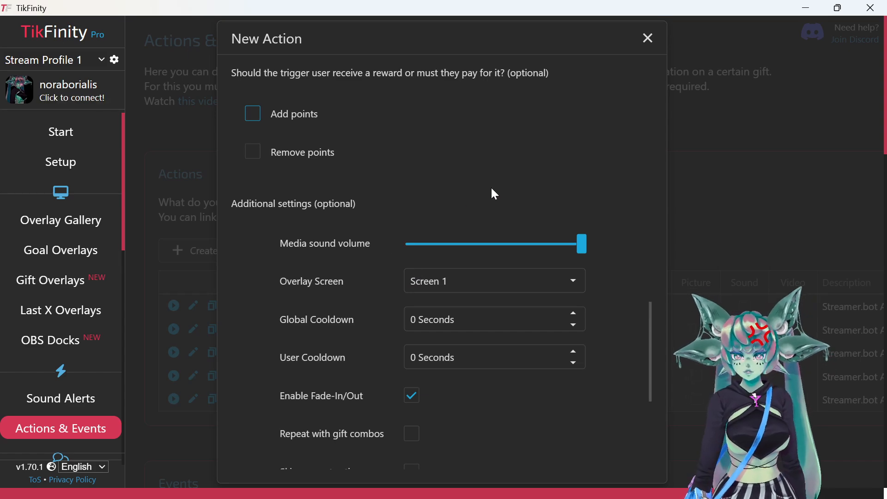
pyautogui.scroll(4, 455, 196)
pyautogui.scroll(-6, 515, 204)
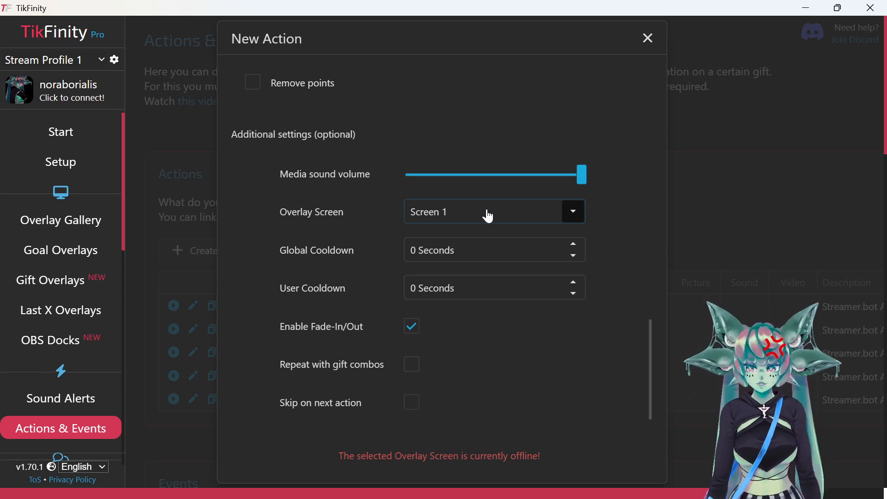
pyautogui.click(453, 216)
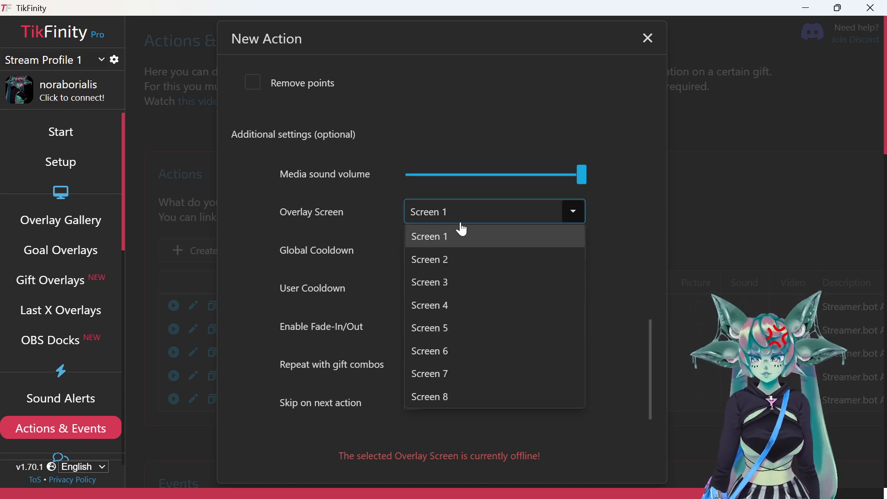
pyautogui.click(492, 213)
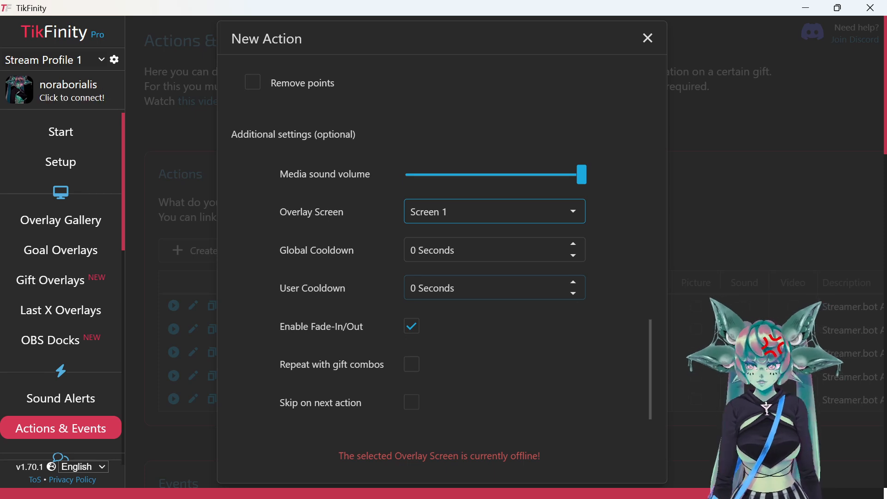
pyautogui.scroll(-3, 460, 281)
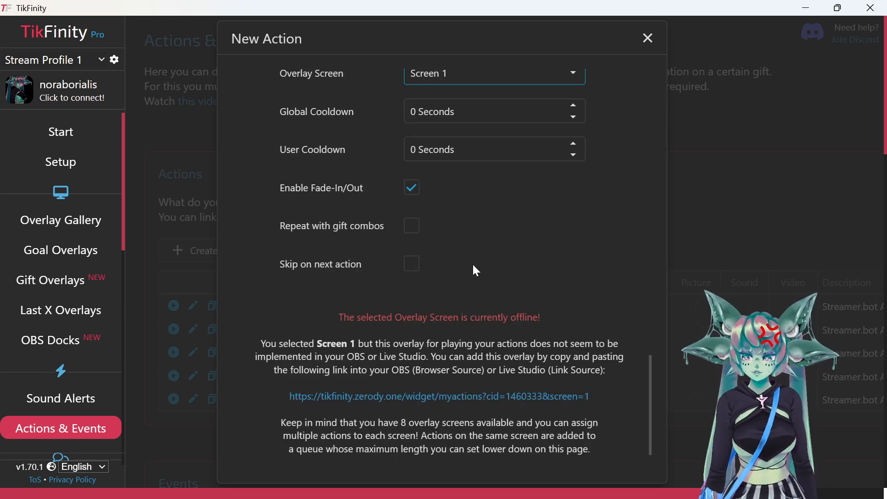
pyautogui.scroll(-1, 477, 266)
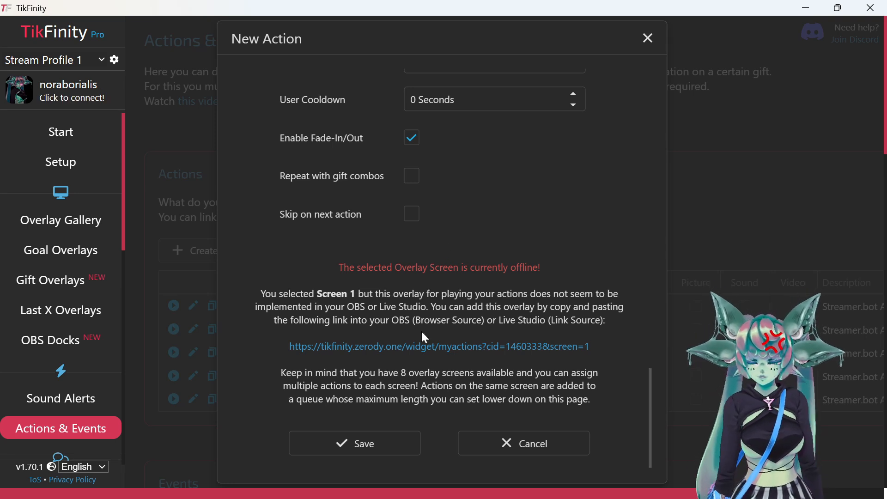
pyautogui.click(369, 445)
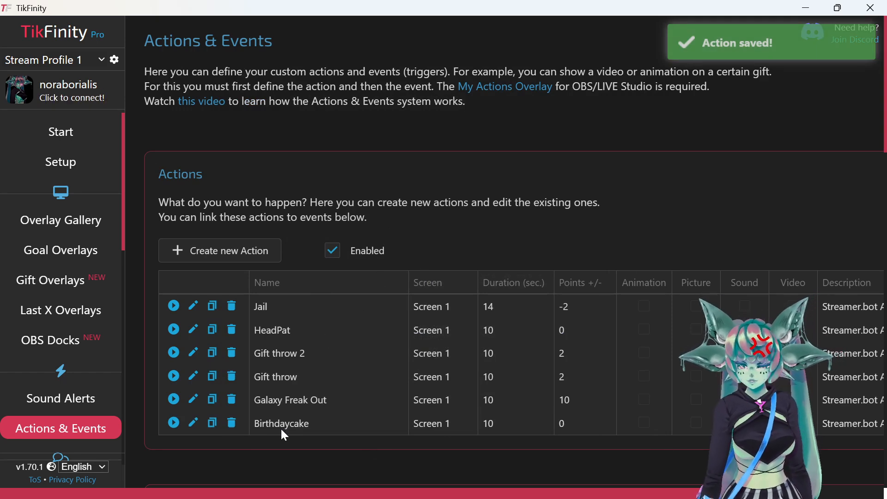
pyautogui.scroll(-7, 287, 430)
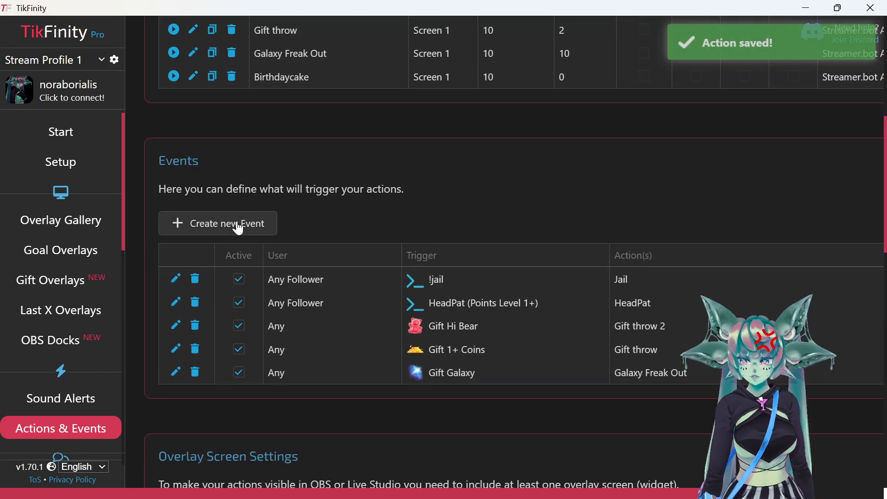
pyautogui.click(239, 227)
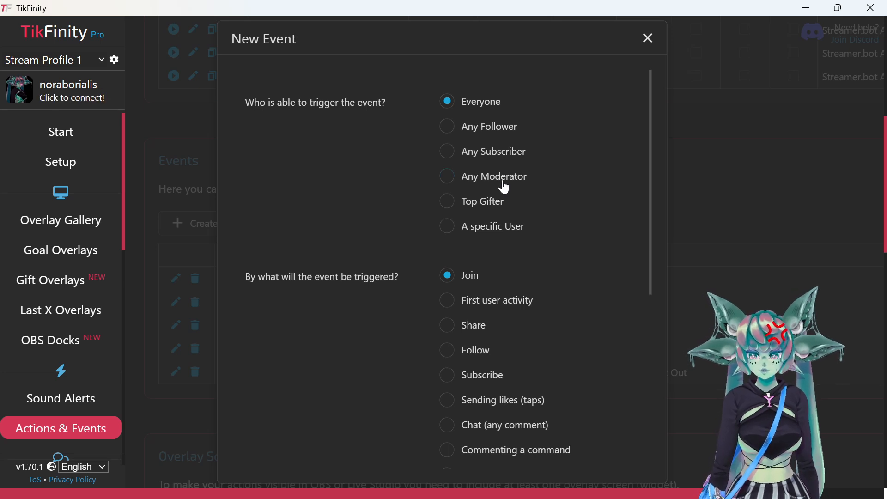
pyautogui.scroll(-2, 497, 199)
pyautogui.scroll(2, 494, 212)
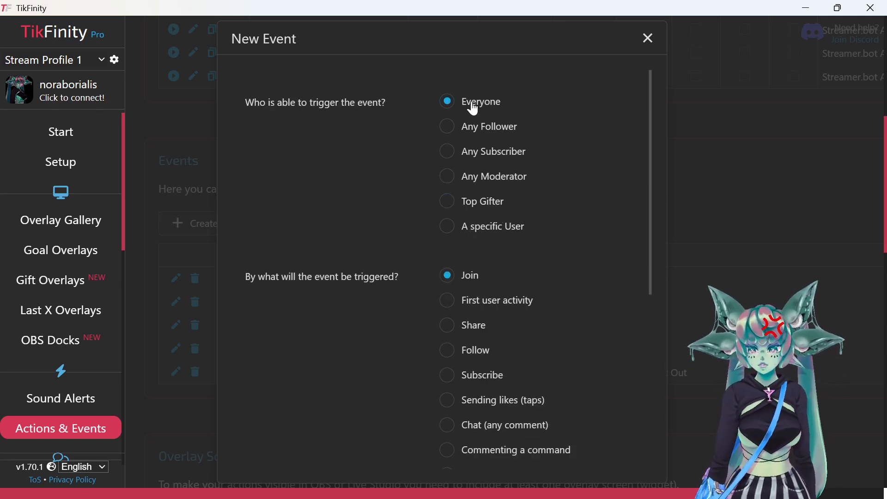
pyautogui.scroll(-4, 506, 150)
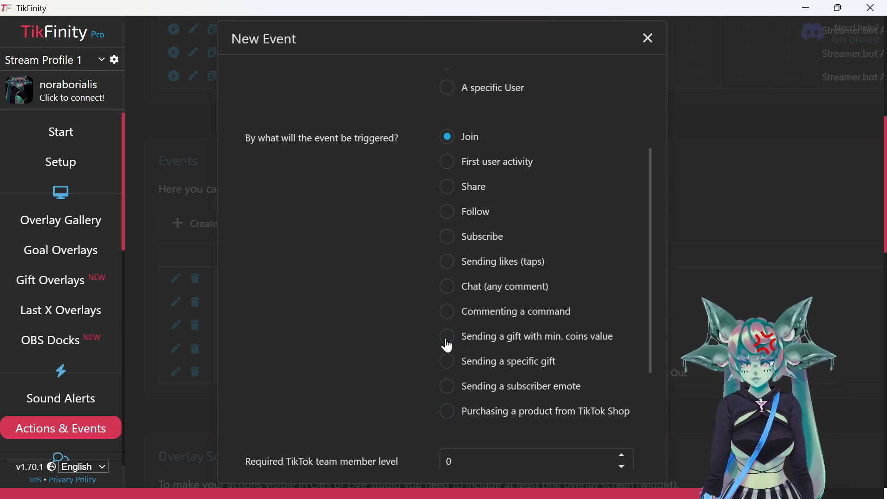
# - Set the event to 'Sending a specific gift' with Wishing Cake as the gift
pyautogui.click(446, 367)
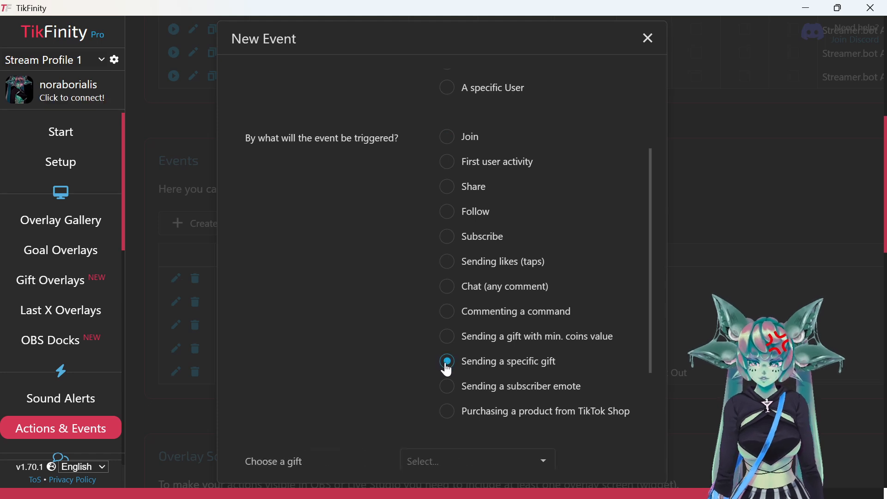
pyautogui.scroll(-2, 394, 313)
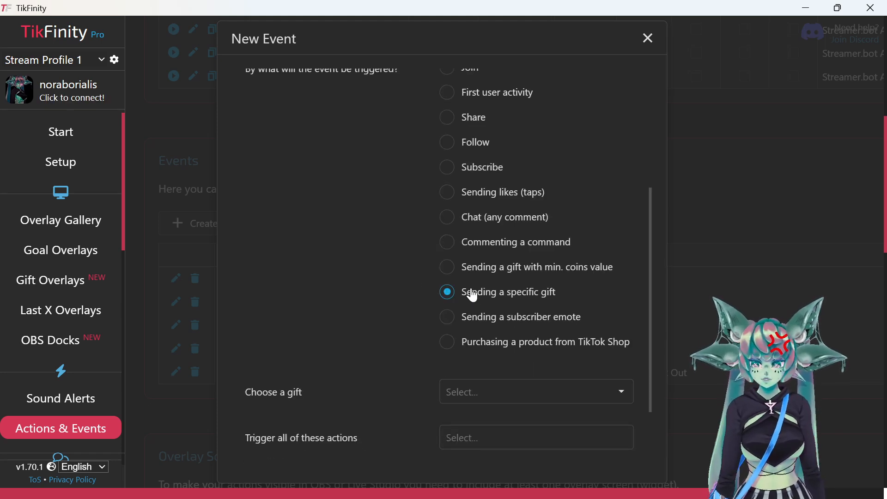
pyautogui.scroll(-3, 479, 296)
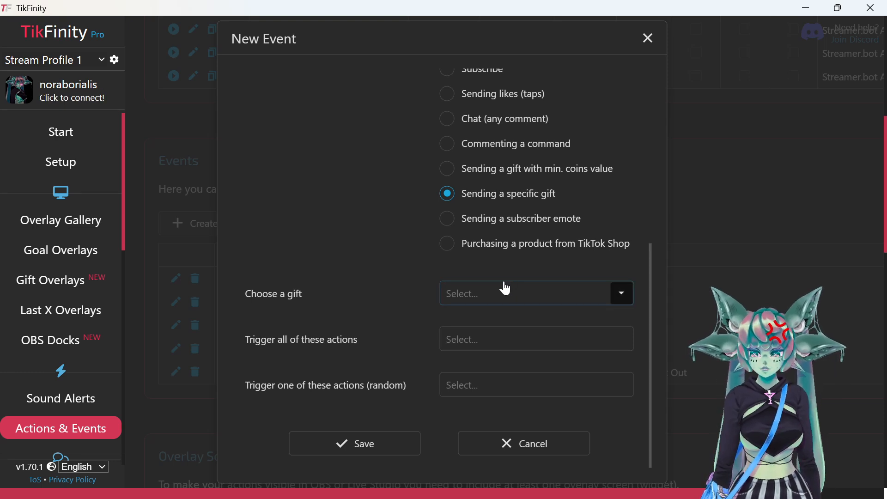
pyautogui.click(519, 301)
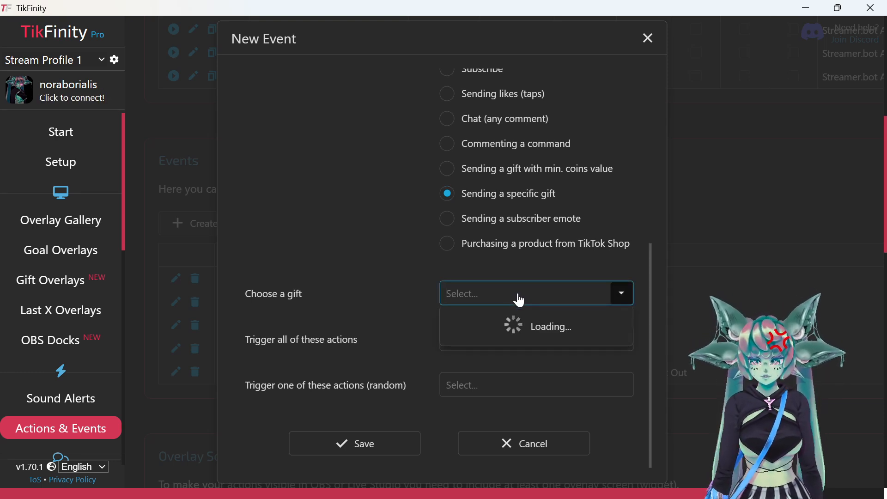
pyautogui.scroll(-5, 487, 113)
pyautogui.scroll(-20, 482, 114)
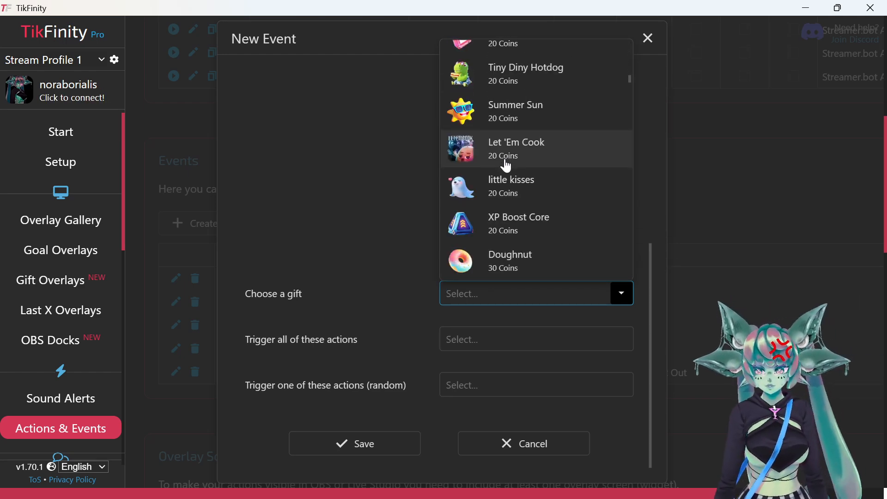
pyautogui.scroll(-15, 509, 172)
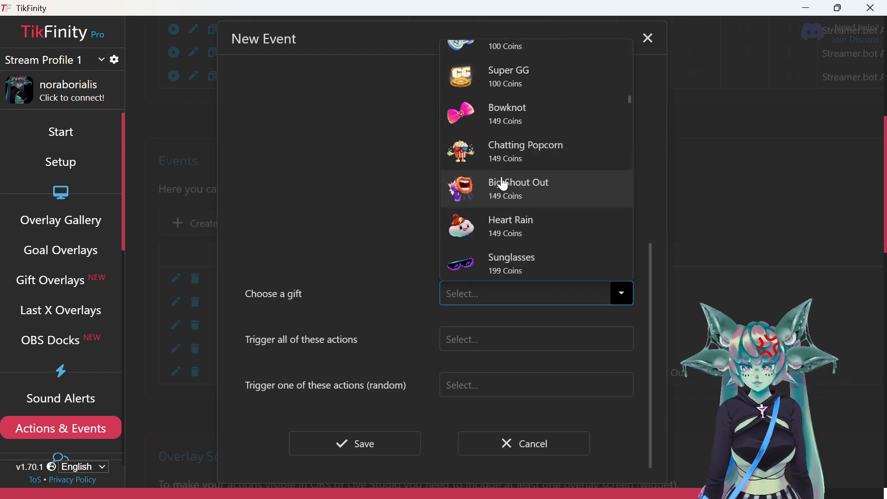
pyautogui.write('cake')
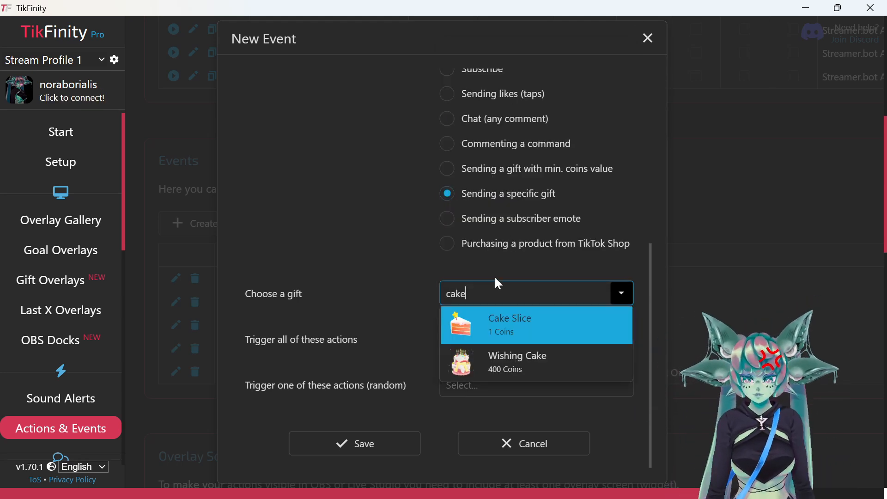
pyautogui.click(549, 368)
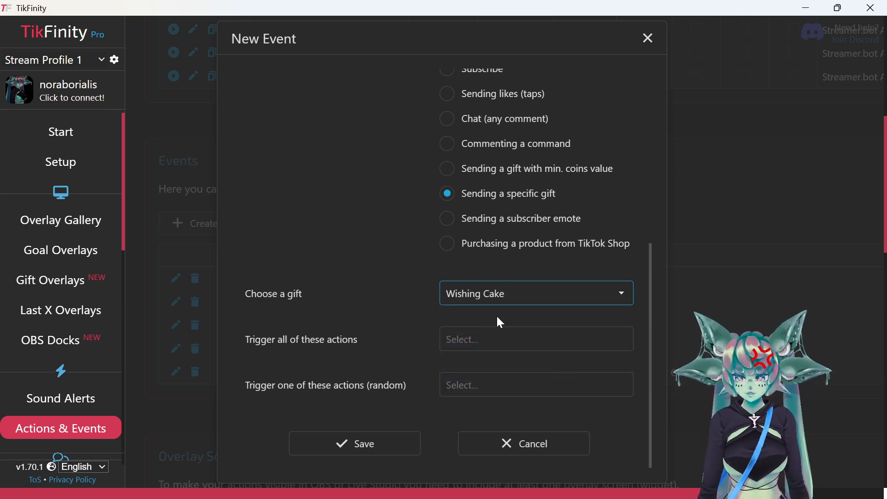
# - Add Birthdaycake under 'Trigger all of these actions' and save the event
pyautogui.click(487, 344)
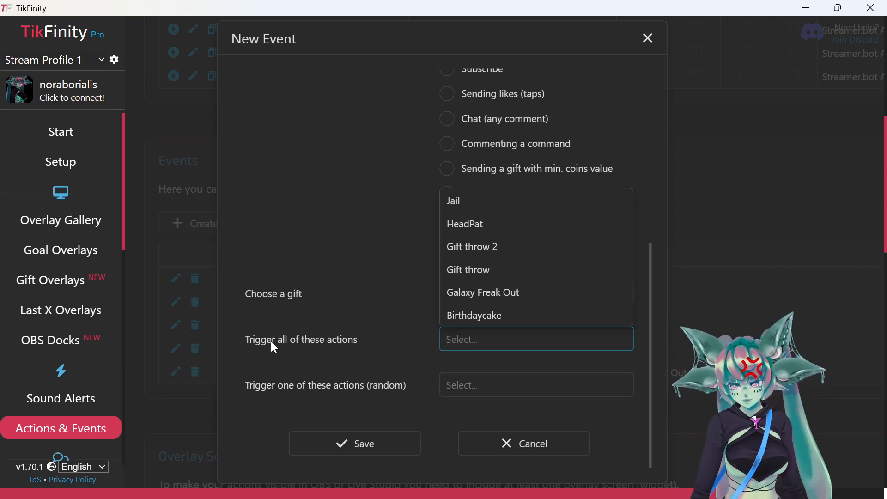
pyautogui.click(482, 316)
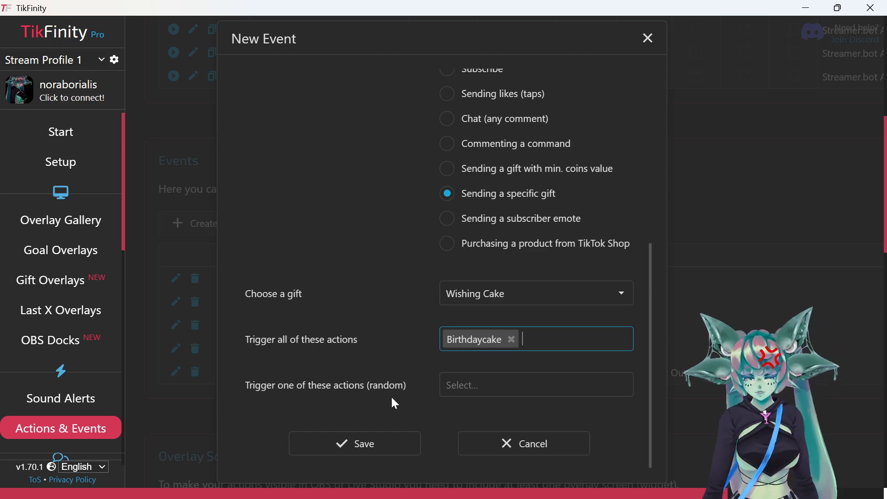
pyautogui.click(387, 453)
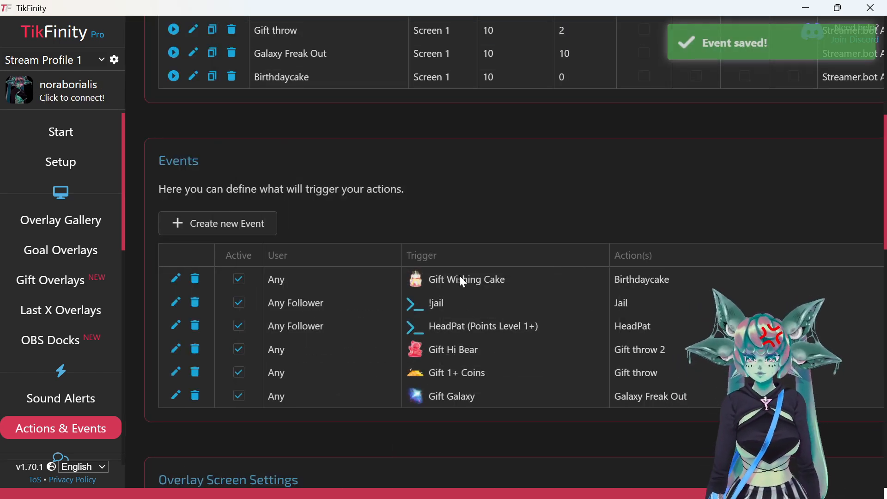
# - Minimize TikFinity and test the Throwing System trigger in Streamer.bot
pyautogui.click(806, 8)
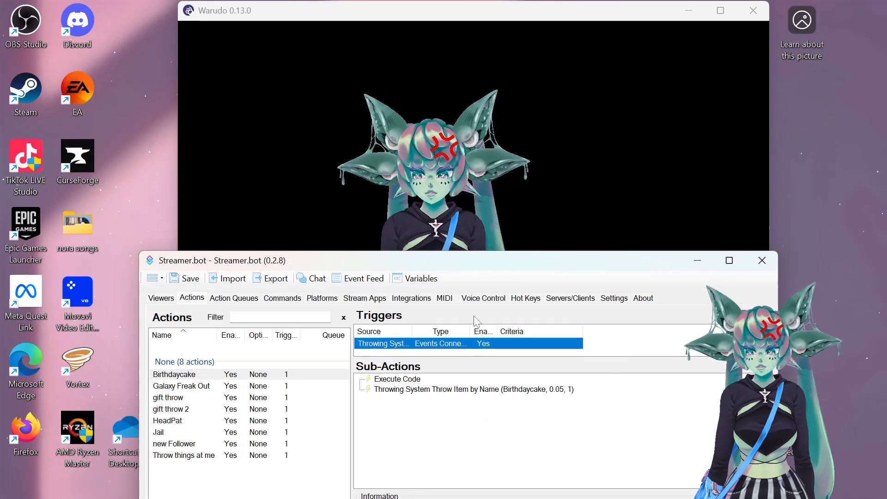
pyautogui.rightClick(431, 343)
pyautogui.click(469, 183)
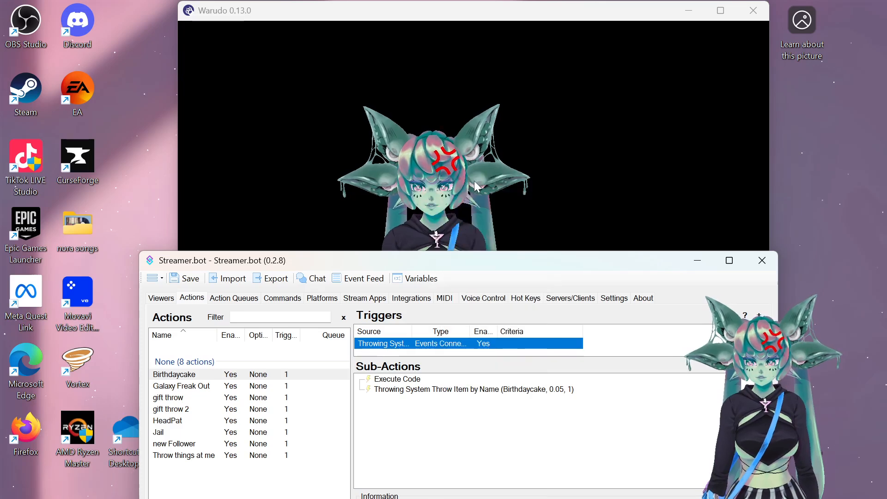
# - Bring the Warudo viewer forward to watch the avatar, then bring up Warudo Editor
pyautogui.click(534, 443)
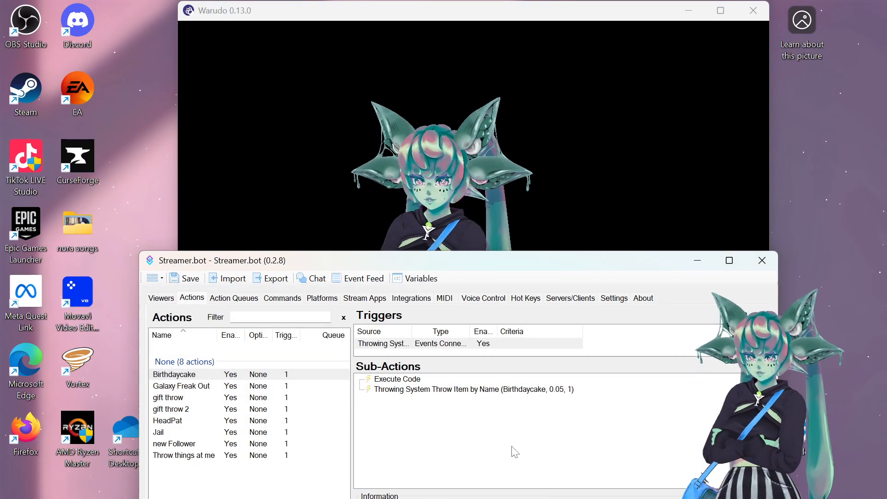
pyautogui.click(535, 129)
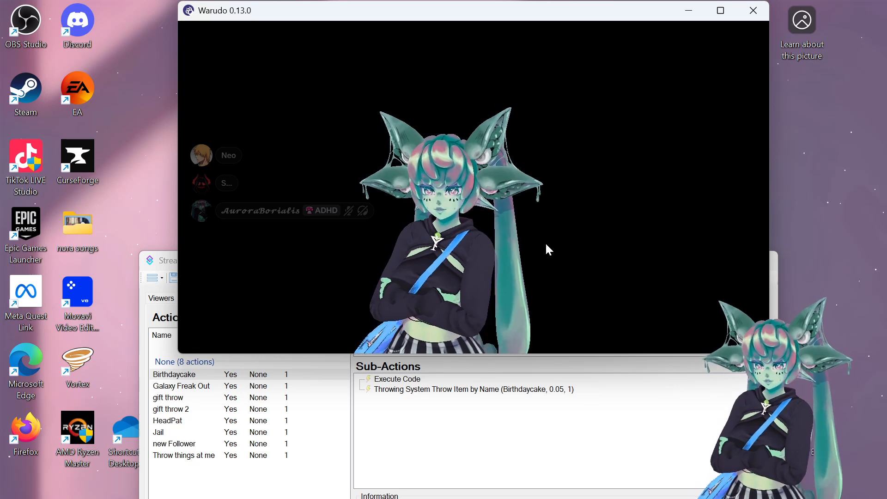
pyautogui.moveTo(595, 495)
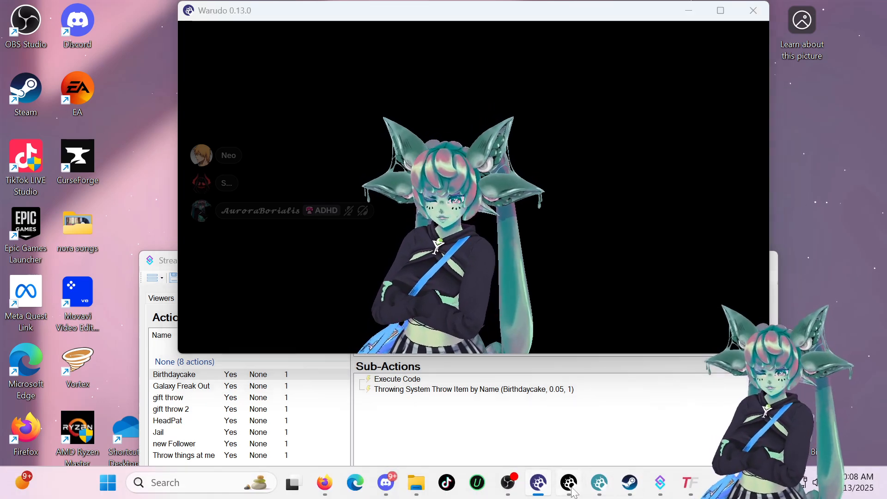
pyautogui.click(599, 483)
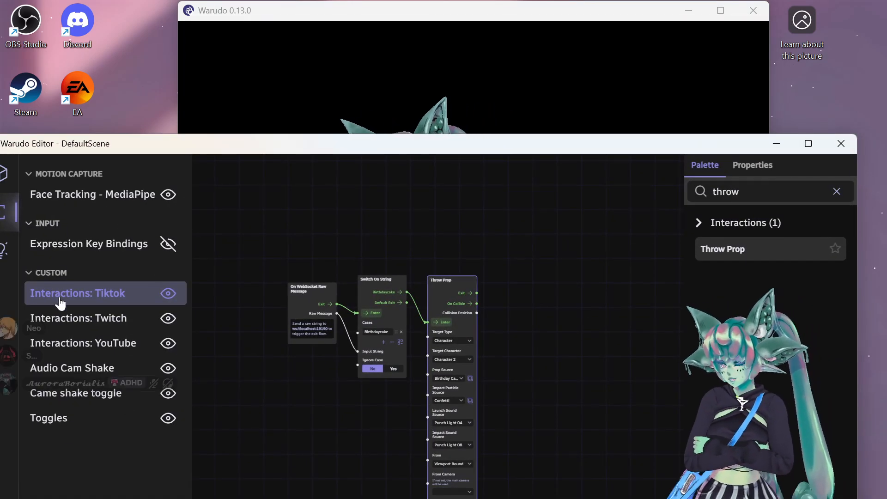
# - In the Assets tab, set the 'angry' prop's Enabled to Yes and check the avatar
pyautogui.click(72, 417)
pyautogui.moveTo(198, 146); pyautogui.dragTo(365, 92)
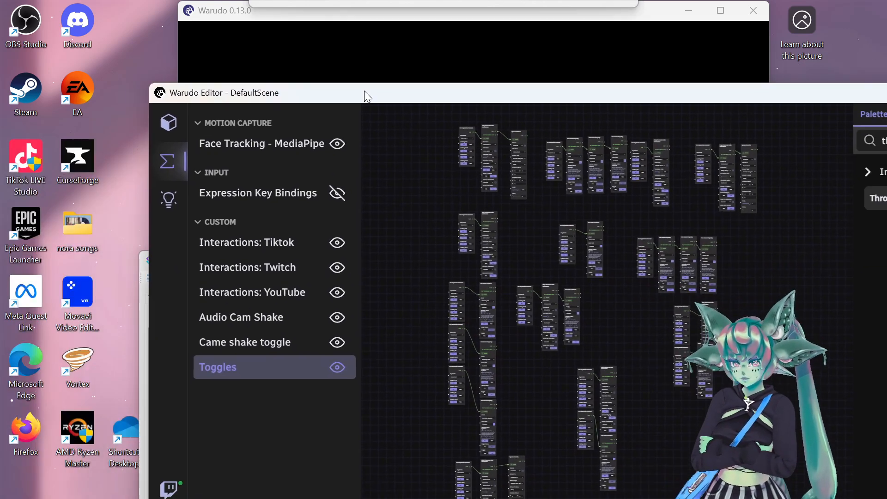
pyautogui.click(164, 127)
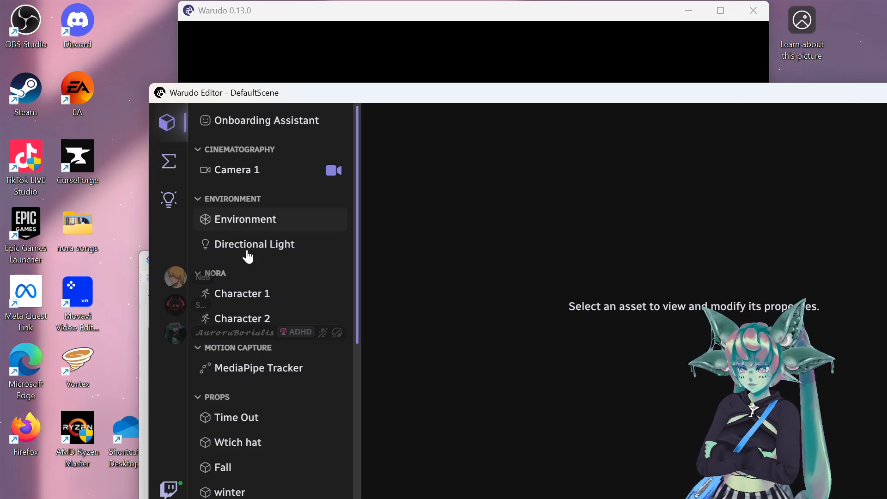
pyautogui.scroll(-6, 250, 240)
pyautogui.click(236, 365)
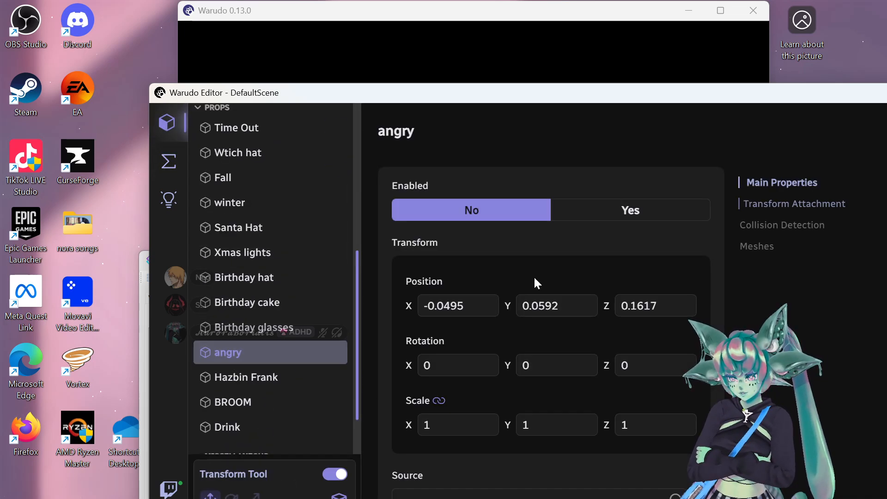
pyautogui.click(583, 216)
pyautogui.moveTo(608, 83); pyautogui.dragTo(398, 237)
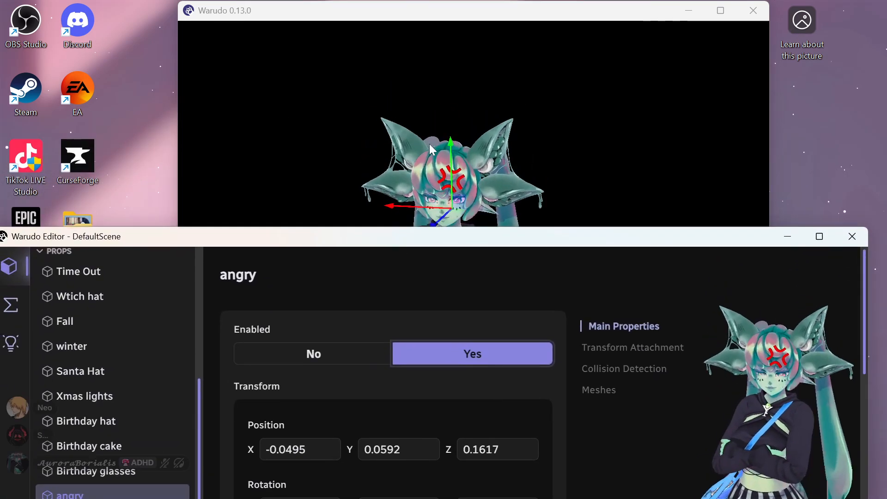
pyautogui.click(538, 121)
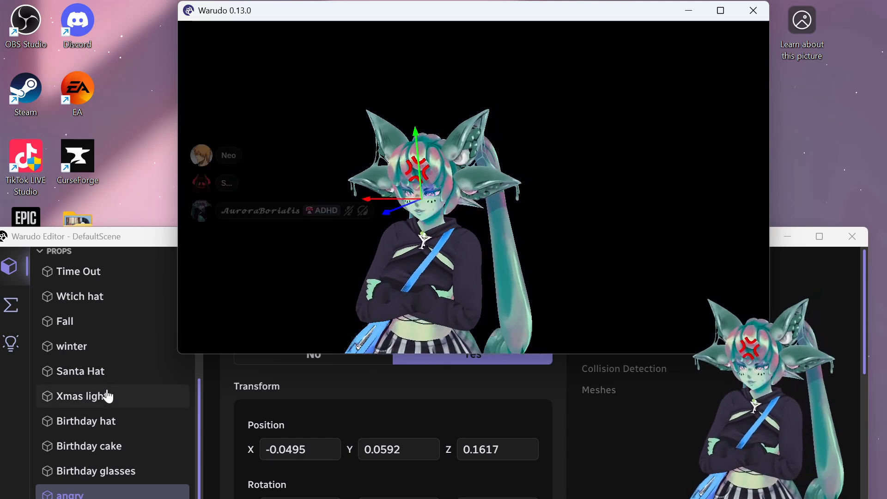
pyautogui.click(139, 486)
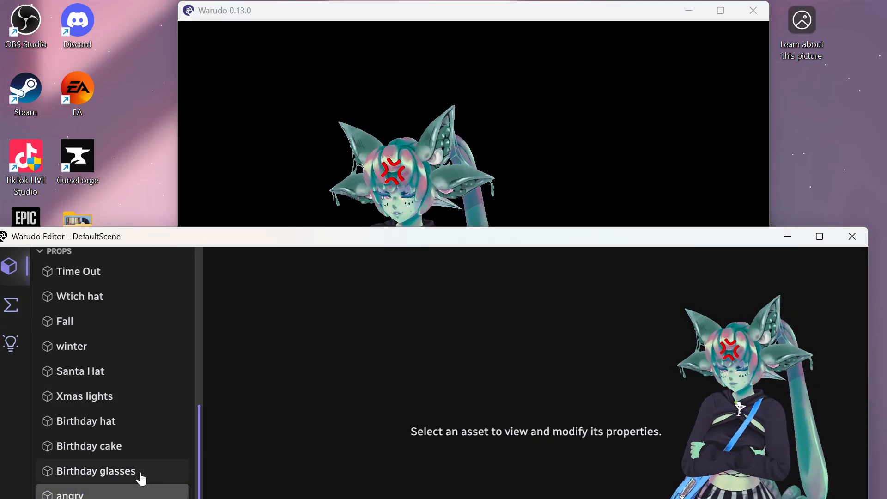
pyautogui.click(526, 121)
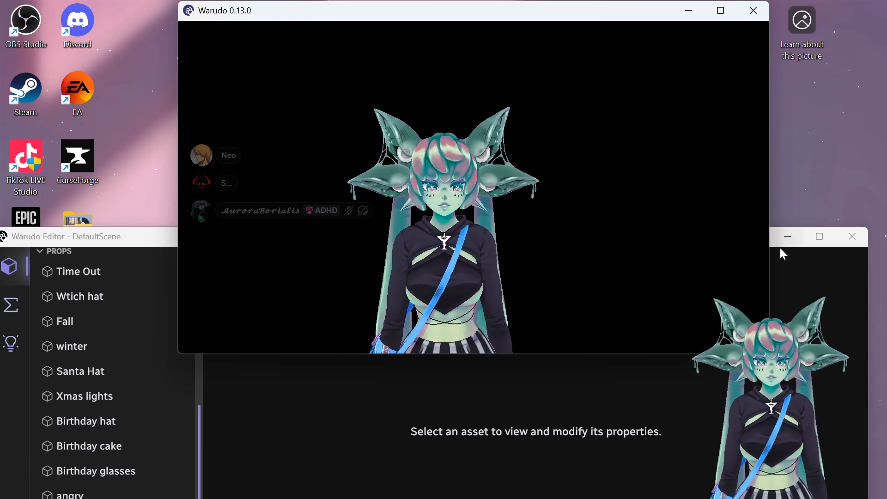
# - Bring Warudo Editor in front of the viewer and move it up
pyautogui.click(788, 263)
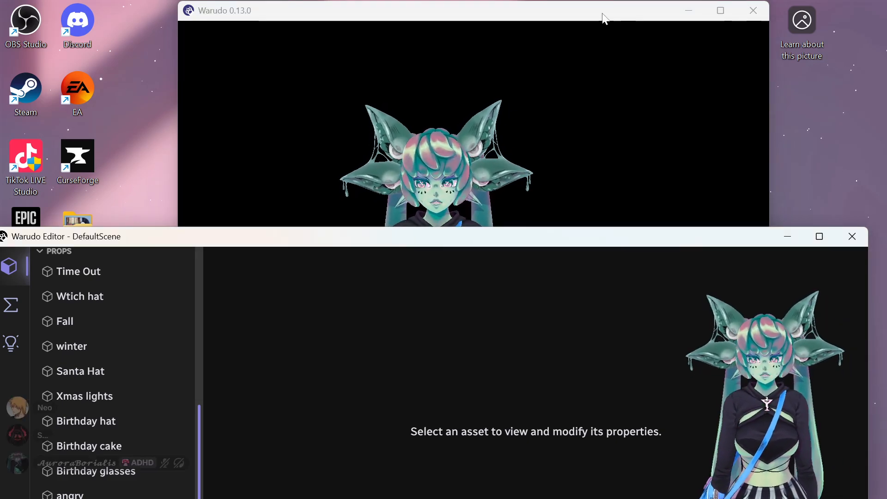
pyautogui.moveTo(508, 239); pyautogui.dragTo(505, 316)
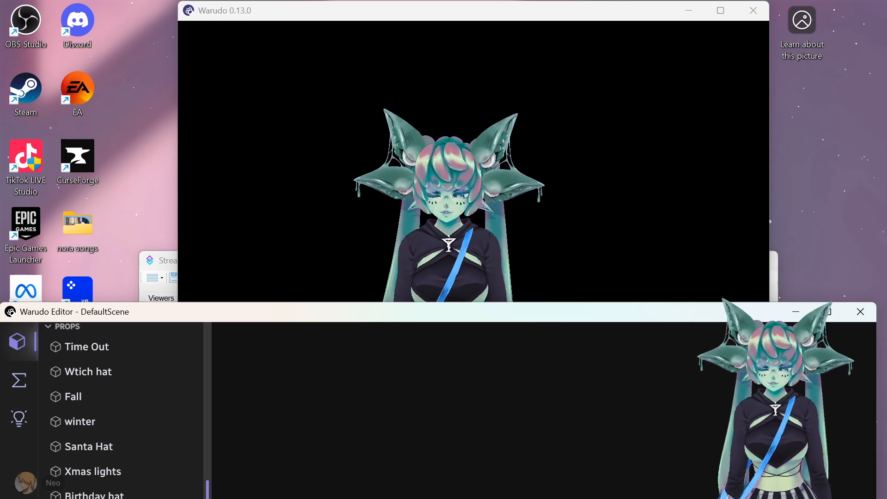
# - Minimize both Warudo windows, view the Jail action's sub-actions, then minimize Streamer.bot
pyautogui.click(689, 10)
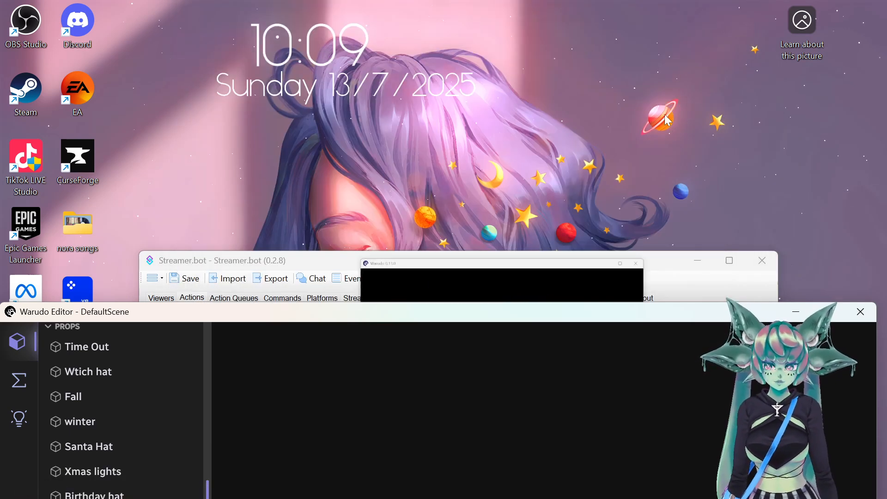
pyautogui.click(794, 309)
pyautogui.moveTo(515, 262); pyautogui.dragTo(498, 67)
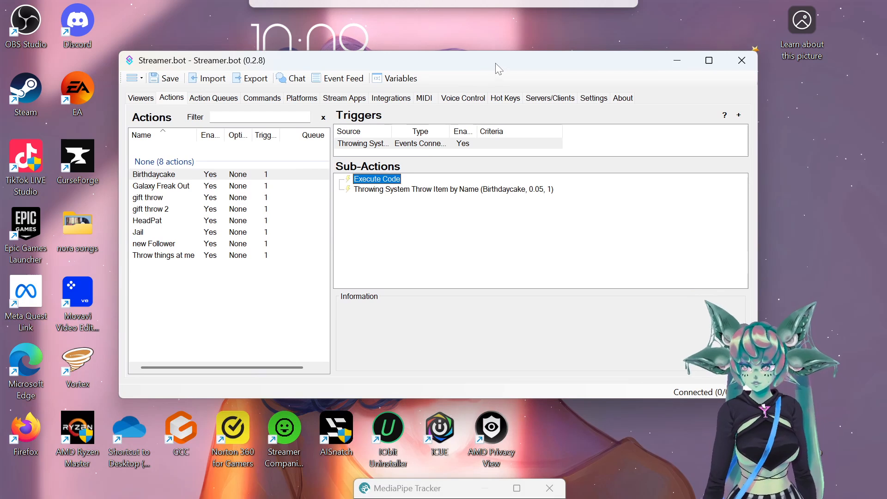
pyautogui.click(157, 234)
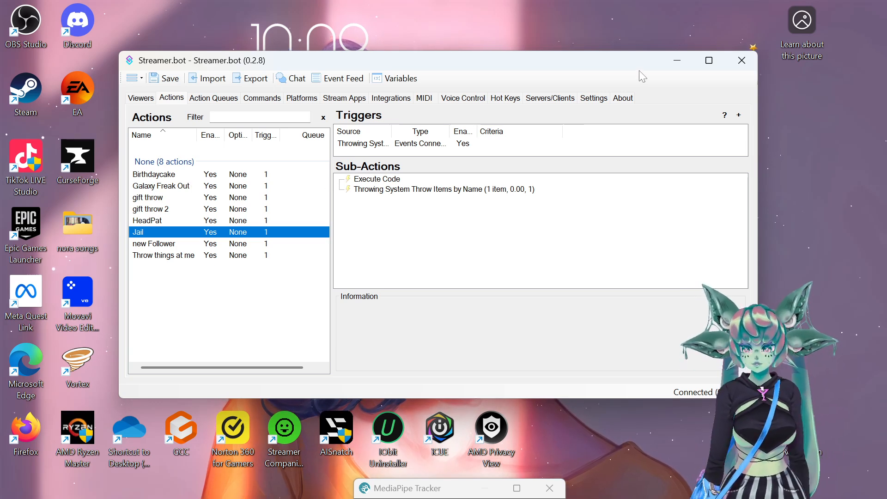
pyautogui.click(675, 61)
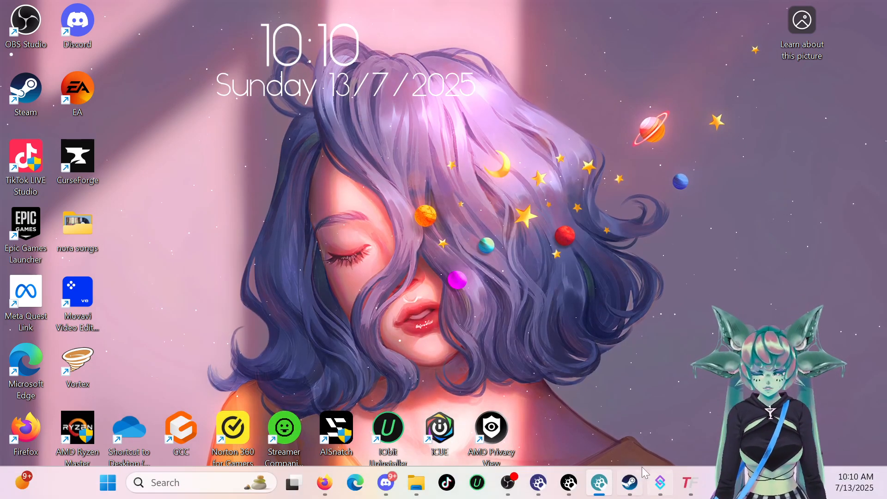
# - Restore the Warudo Editor, raise its window, and open the Interactions: Tiktok blueprint
pyautogui.moveTo(567, 490)
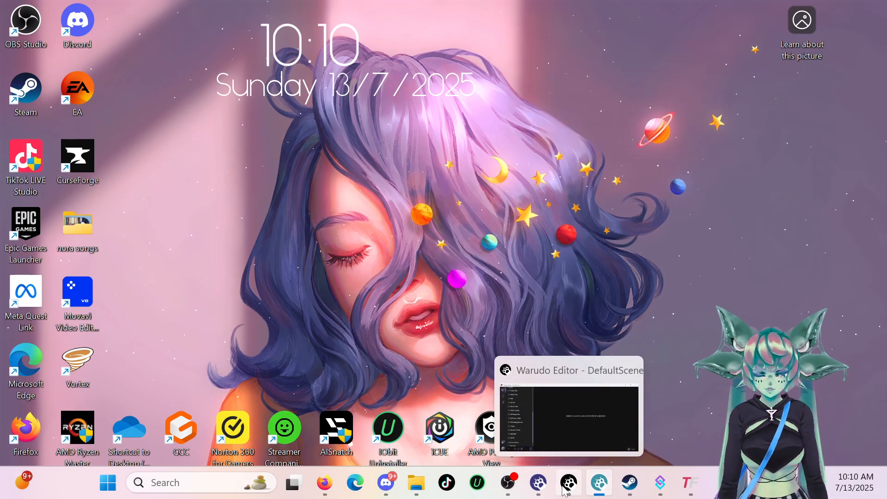
pyautogui.click(567, 490)
pyautogui.moveTo(462, 315); pyautogui.dragTo(459, 42)
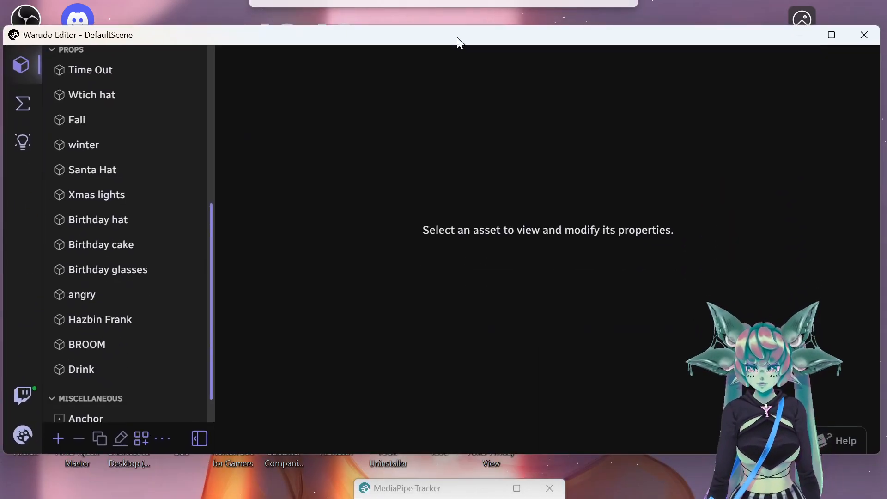
pyautogui.click(21, 104)
pyautogui.click(97, 184)
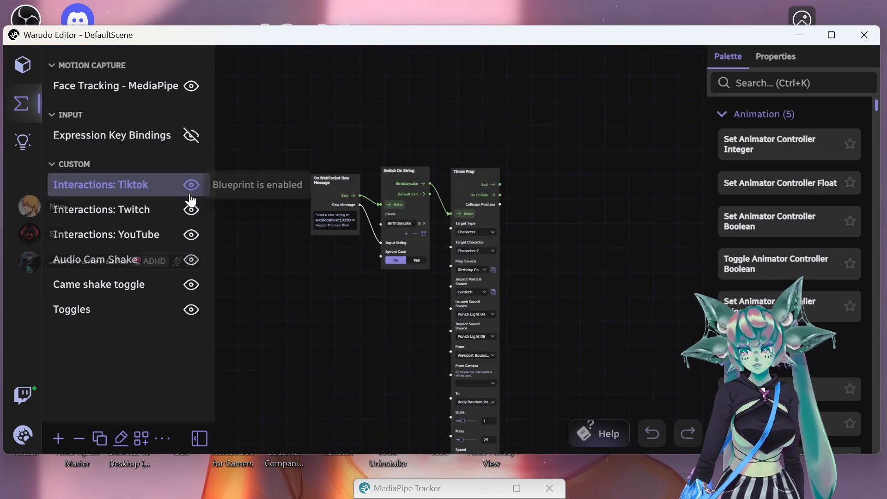
# - Pan and zoom the blueprint graph to centre on the Jail toggle nodes
pyautogui.scroll(-5, 562, 148)
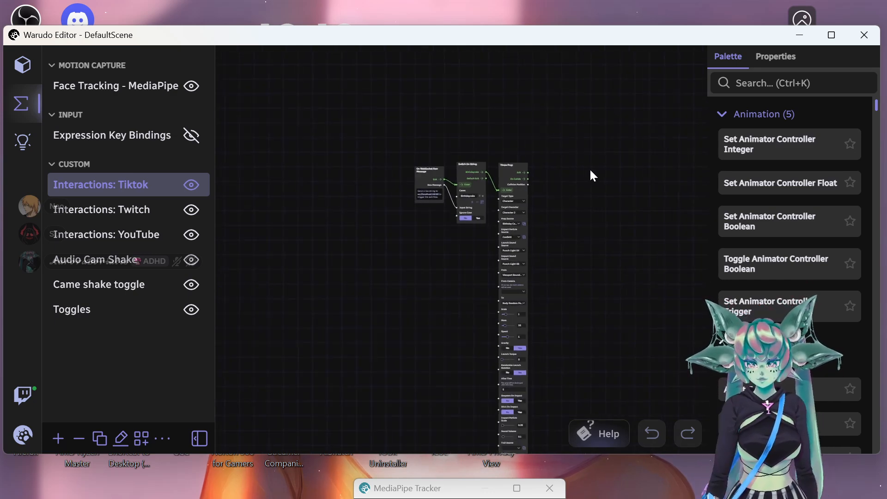
pyautogui.moveTo(634, 188); pyautogui.dragTo(552, 326)
pyautogui.moveTo(551, 222); pyautogui.dragTo(467, 338)
pyautogui.moveTo(461, 288); pyautogui.dragTo(422, 356)
pyautogui.scroll(3, 424, 303)
pyautogui.moveTo(414, 226); pyautogui.dragTo(585, 133)
pyautogui.scroll(4, 525, 268)
pyautogui.scroll(1, 584, 133)
pyautogui.scroll(2, 525, 142)
pyautogui.moveTo(485, 118); pyautogui.dragTo(564, 71)
pyautogui.scroll(1, 521, 115)
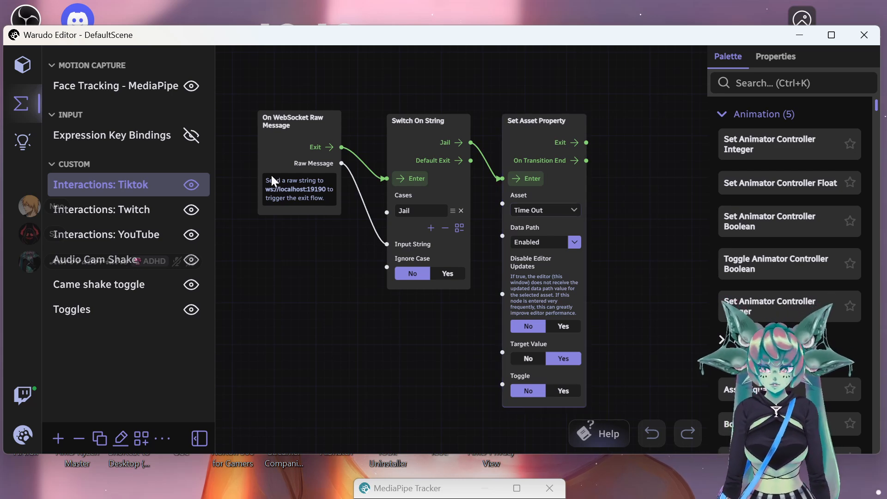
# - Check the props in the assets list, review all blueprint node groups, then switch to TikFinity
pyautogui.click(22, 65)
pyautogui.scroll(-10, 148, 208)
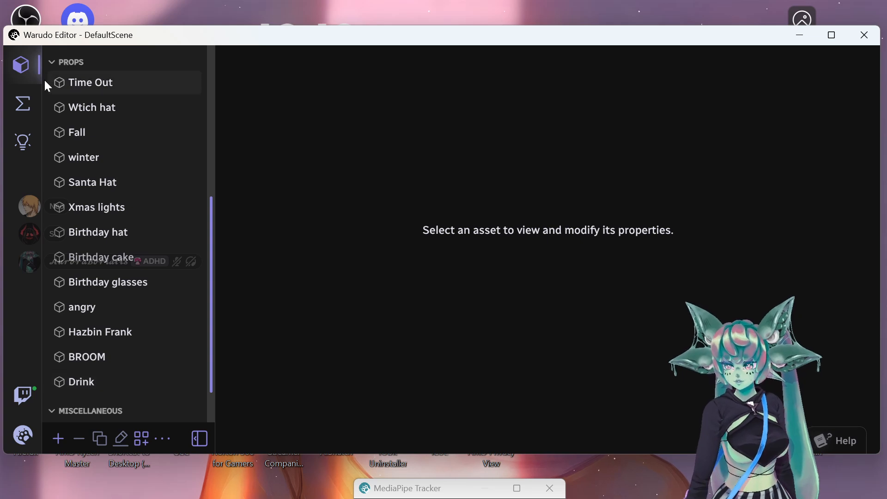
pyautogui.click(21, 103)
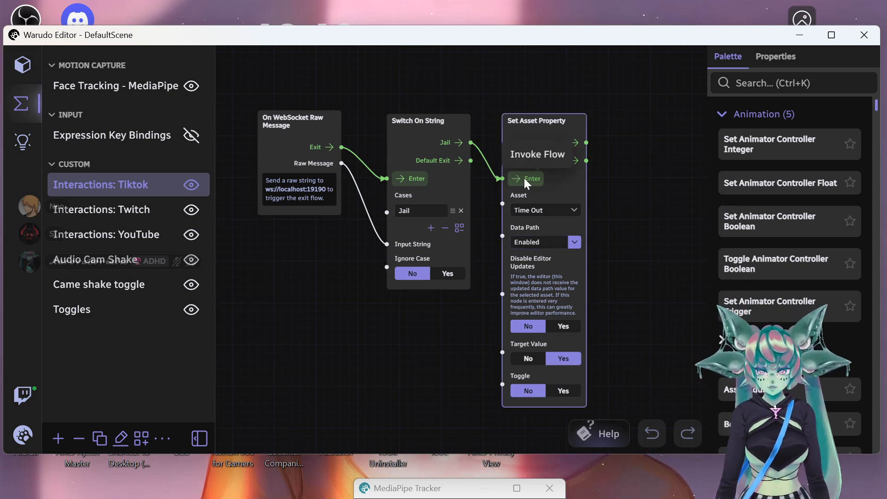
pyautogui.scroll(-4, 514, 70)
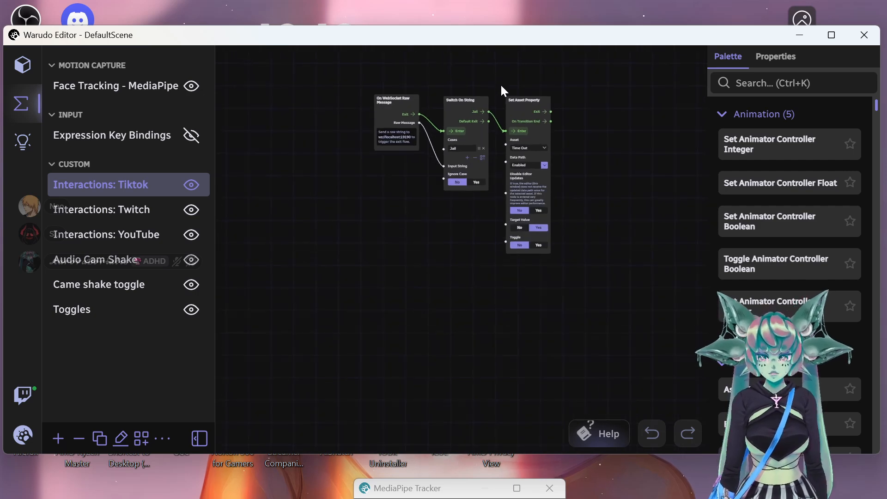
pyautogui.scroll(2, 619, 184)
pyautogui.scroll(-1, 571, 160)
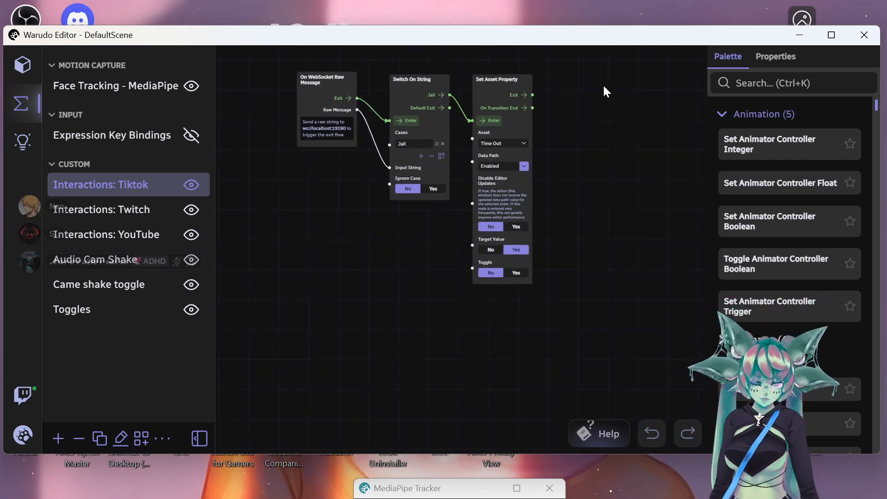
pyautogui.scroll(-6, 608, 161)
pyautogui.moveTo(624, 158); pyautogui.dragTo(594, 308)
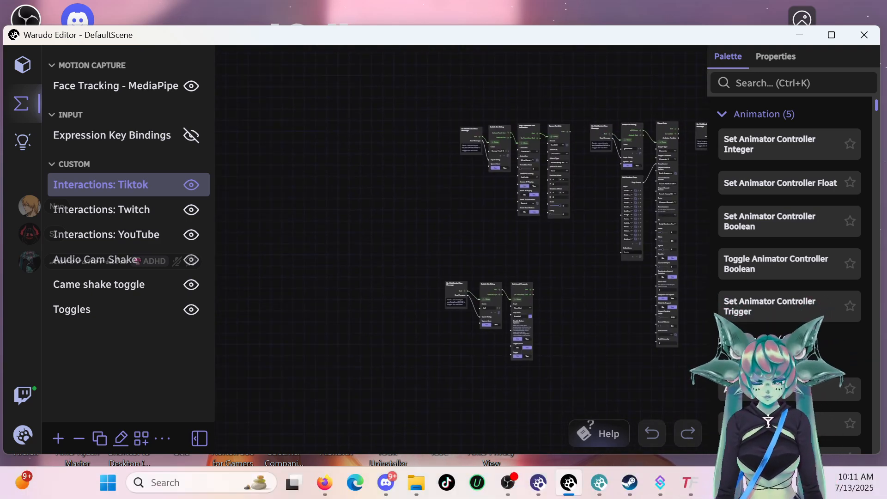
pyautogui.click(688, 483)
pyautogui.scroll(7, 294, 148)
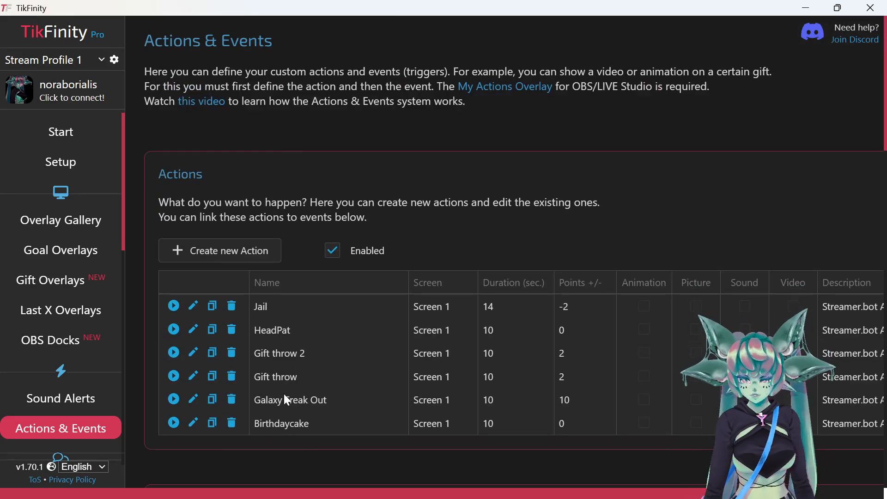
# - Edit the !jail command event and save it so it triggers the Jail action
pyautogui.scroll(-6, 253, 326)
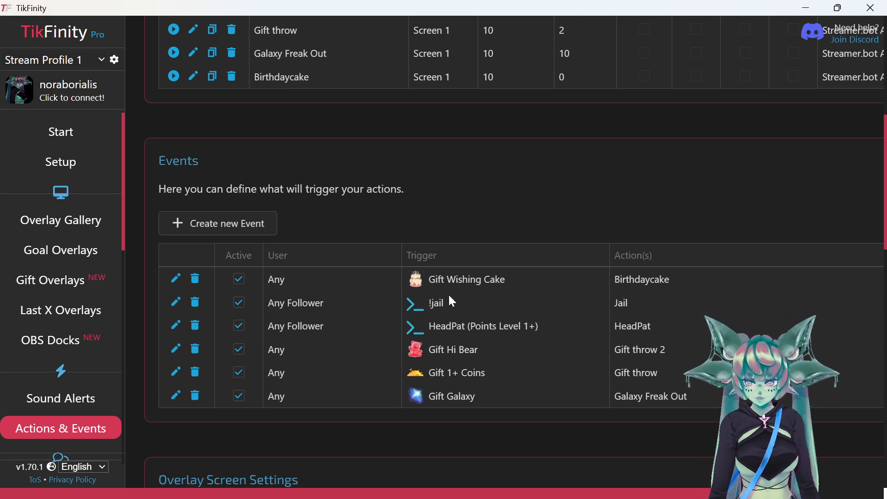
pyautogui.click(176, 303)
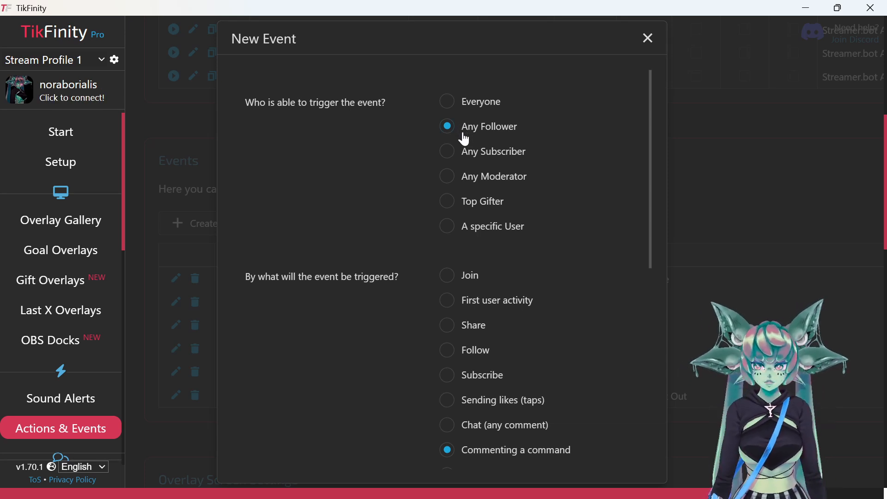
pyautogui.scroll(-5, 466, 138)
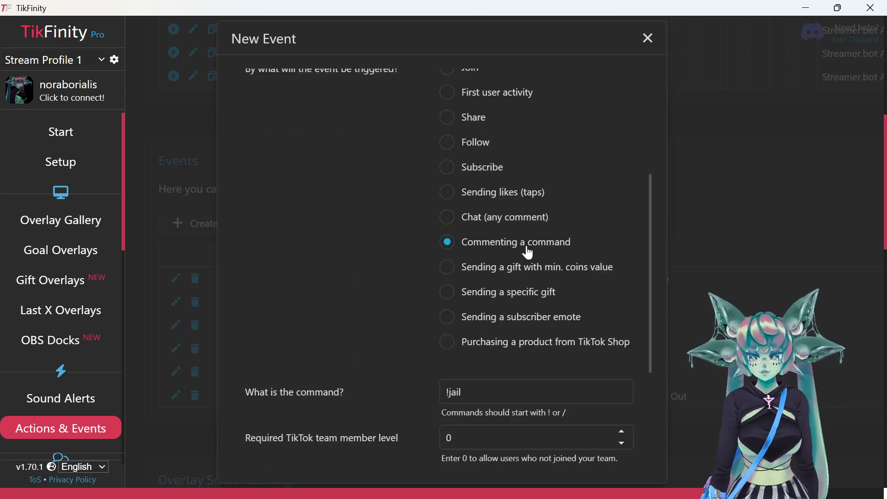
pyautogui.scroll(-3, 538, 237)
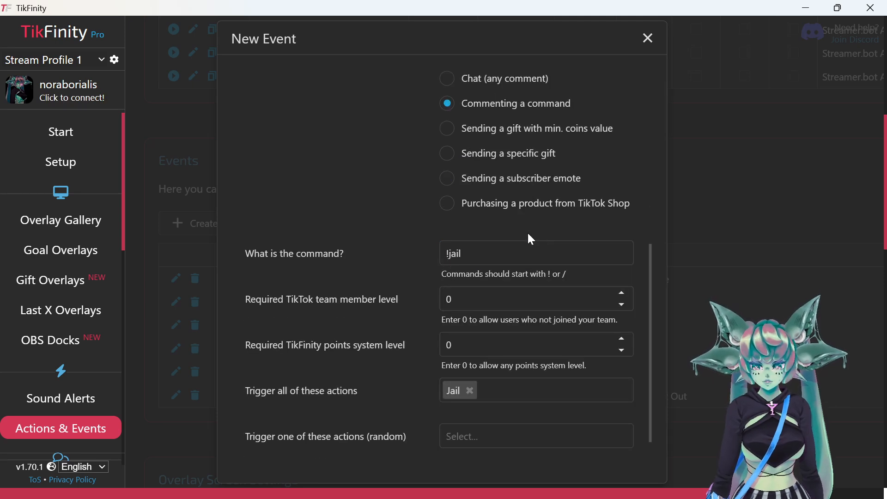
pyautogui.scroll(-1, 476, 363)
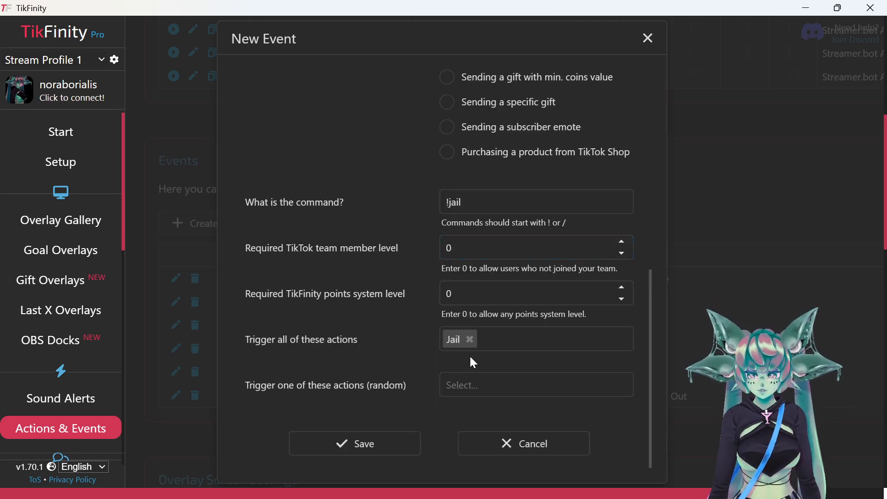
pyautogui.click(350, 444)
# - Review the six active events, including Wishing Cake → Birthdaycake and !jail → Jail
pyautogui.scroll(2, 461, 245)
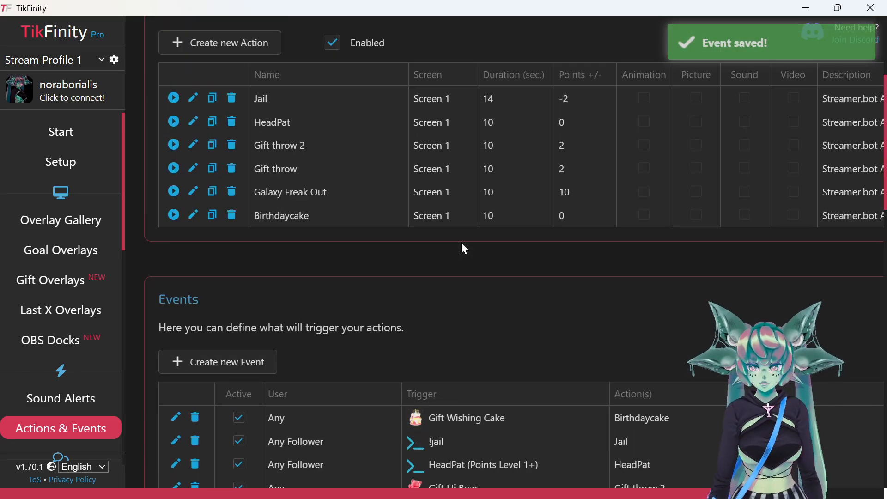
pyautogui.scroll(-6, 461, 246)
pyautogui.scroll(5, 506, 327)
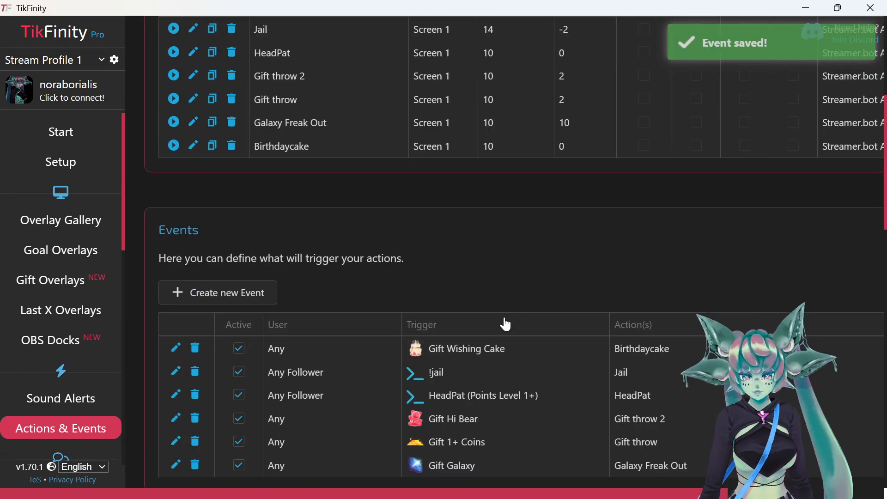
pyautogui.scroll(5, 508, 333)
pyautogui.scroll(-6, 531, 309)
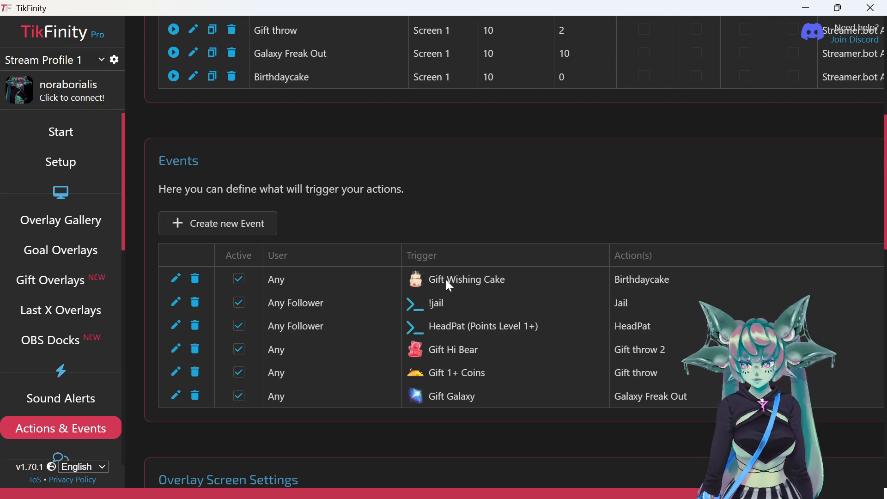
pyautogui.scroll(-1, 446, 281)
pyautogui.scroll(-4, 448, 283)
pyautogui.scroll(6, 388, 306)
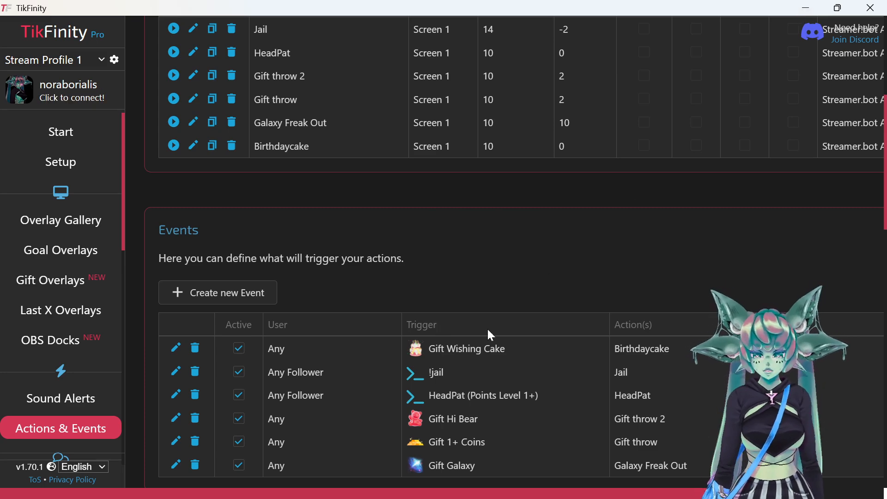
pyautogui.click(807, 9)
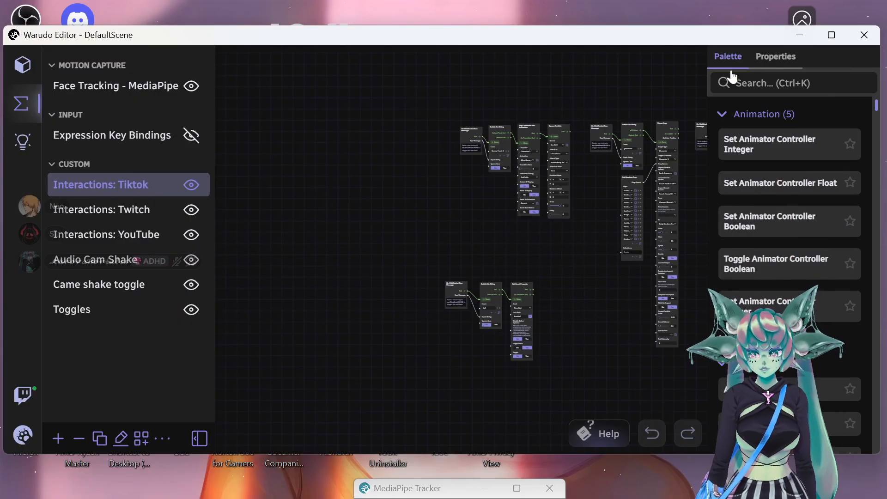
pyautogui.scroll(-1, 539, 166)
pyautogui.moveTo(556, 247); pyautogui.dragTo(372, 276)
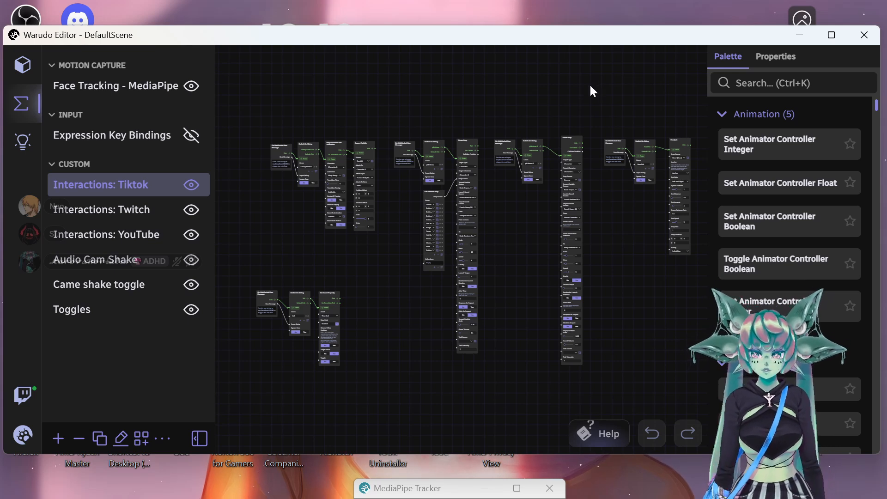
pyautogui.moveTo(518, 494)
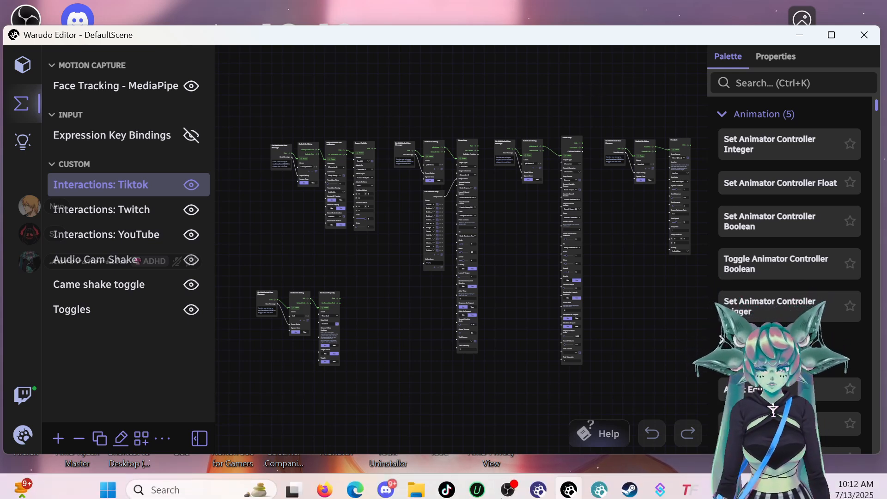
pyautogui.click(517, 491)
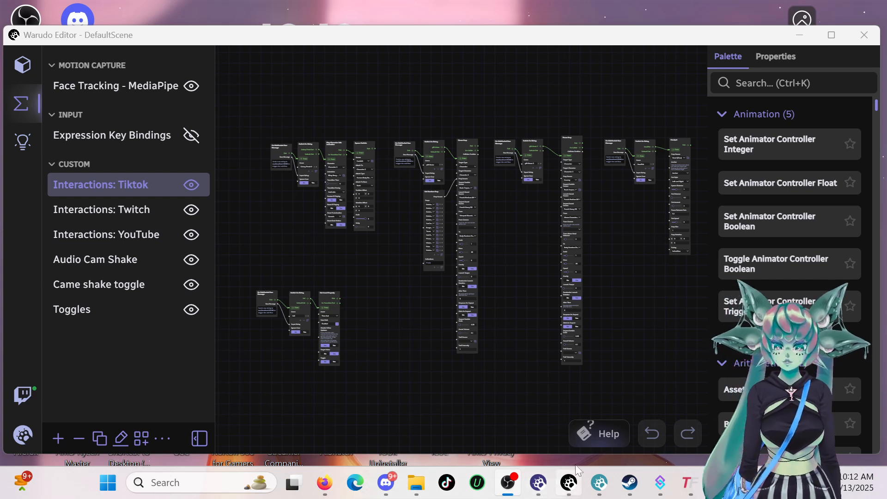